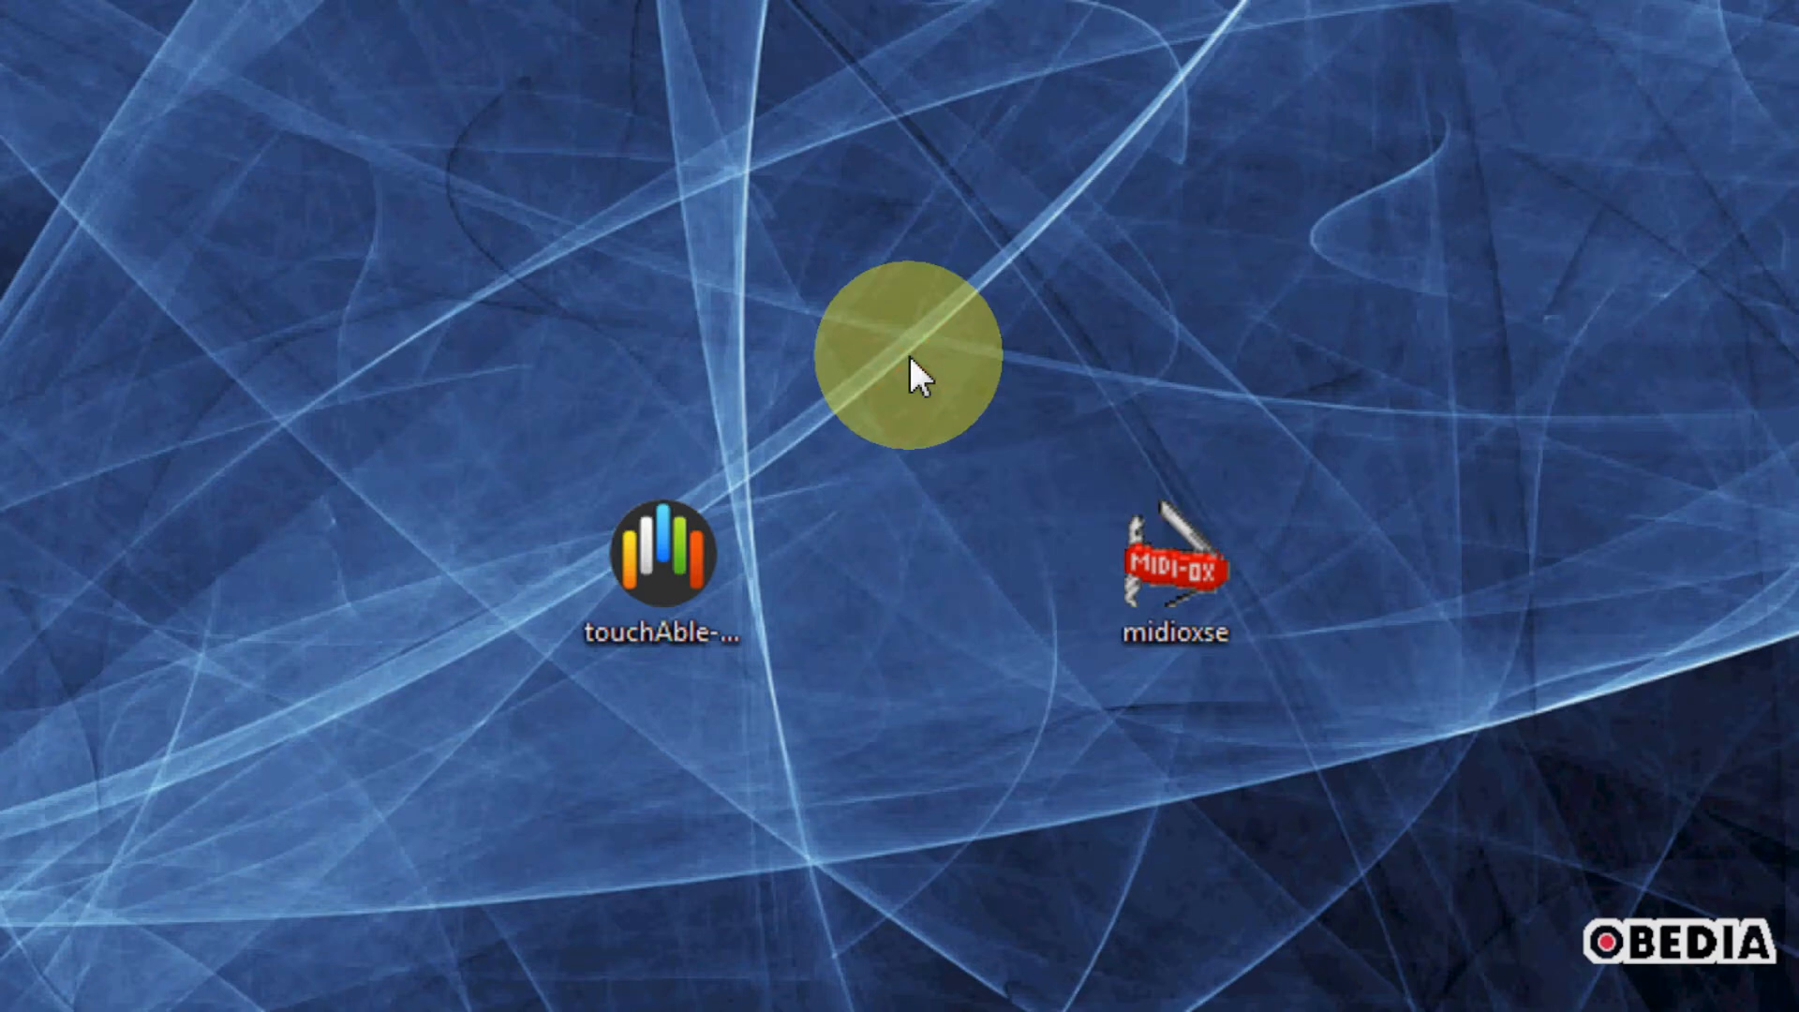
double_click(691, 582)
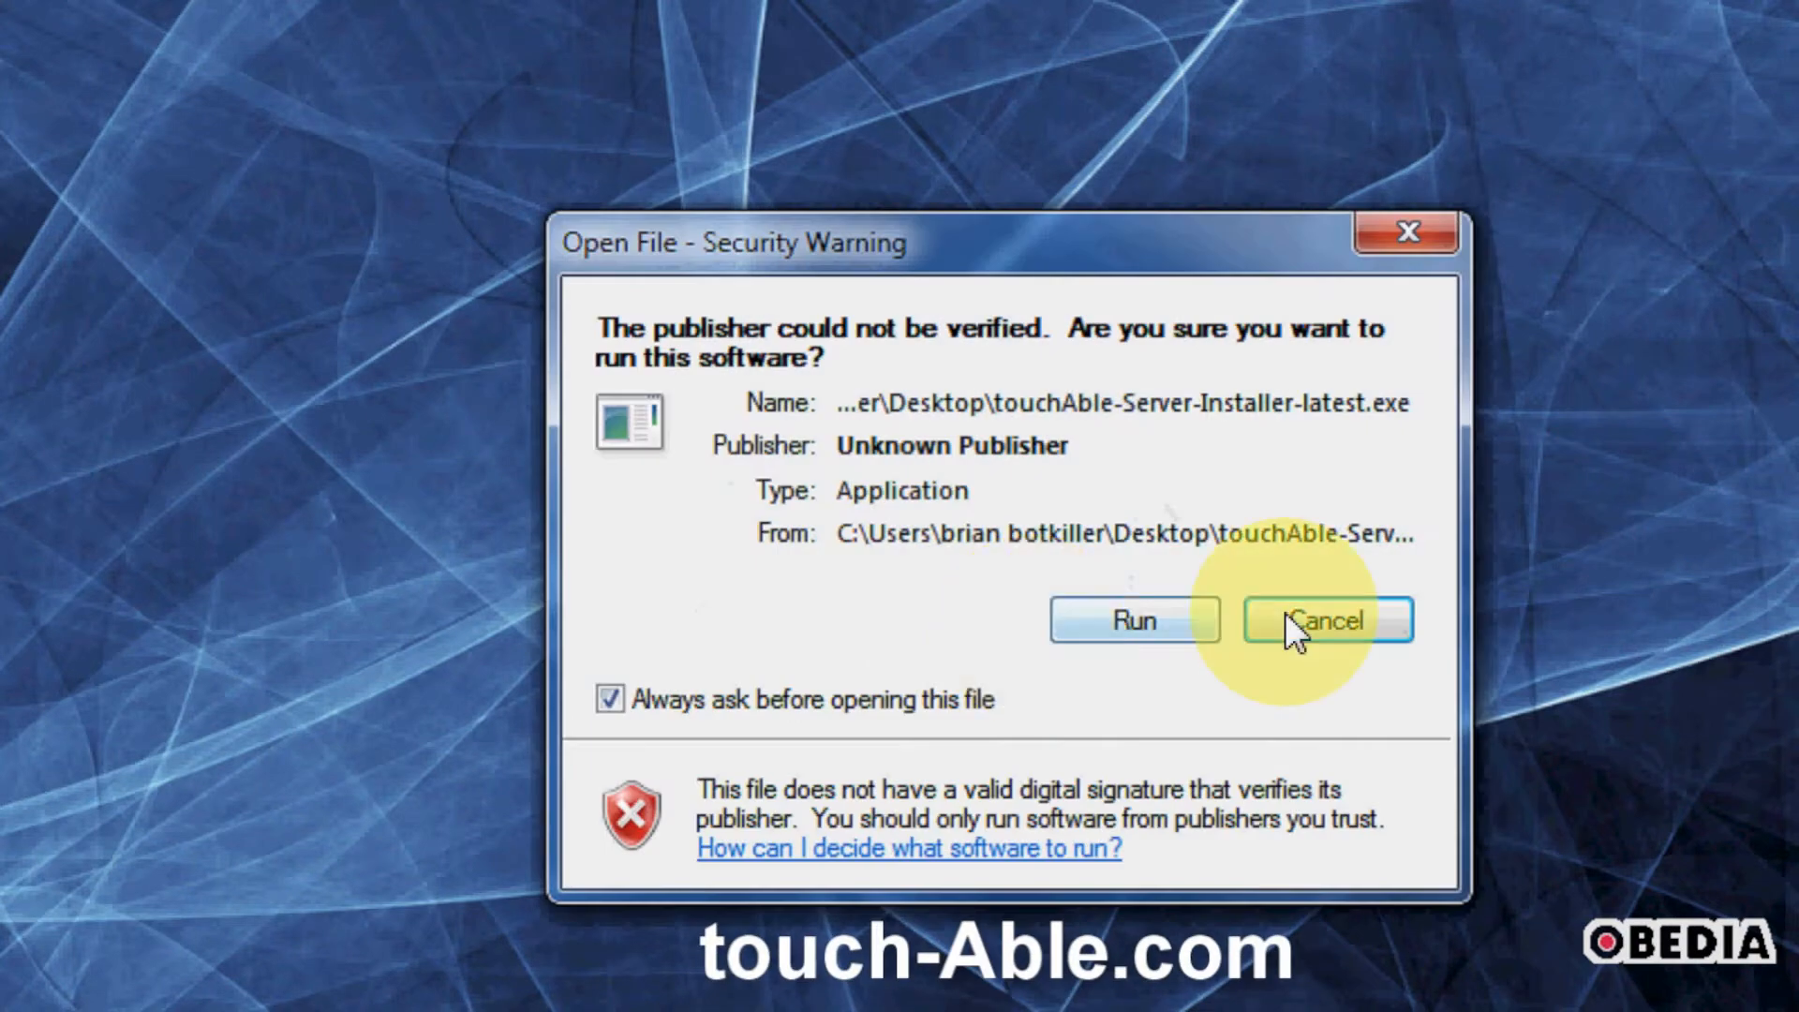
left_click(1145, 626)
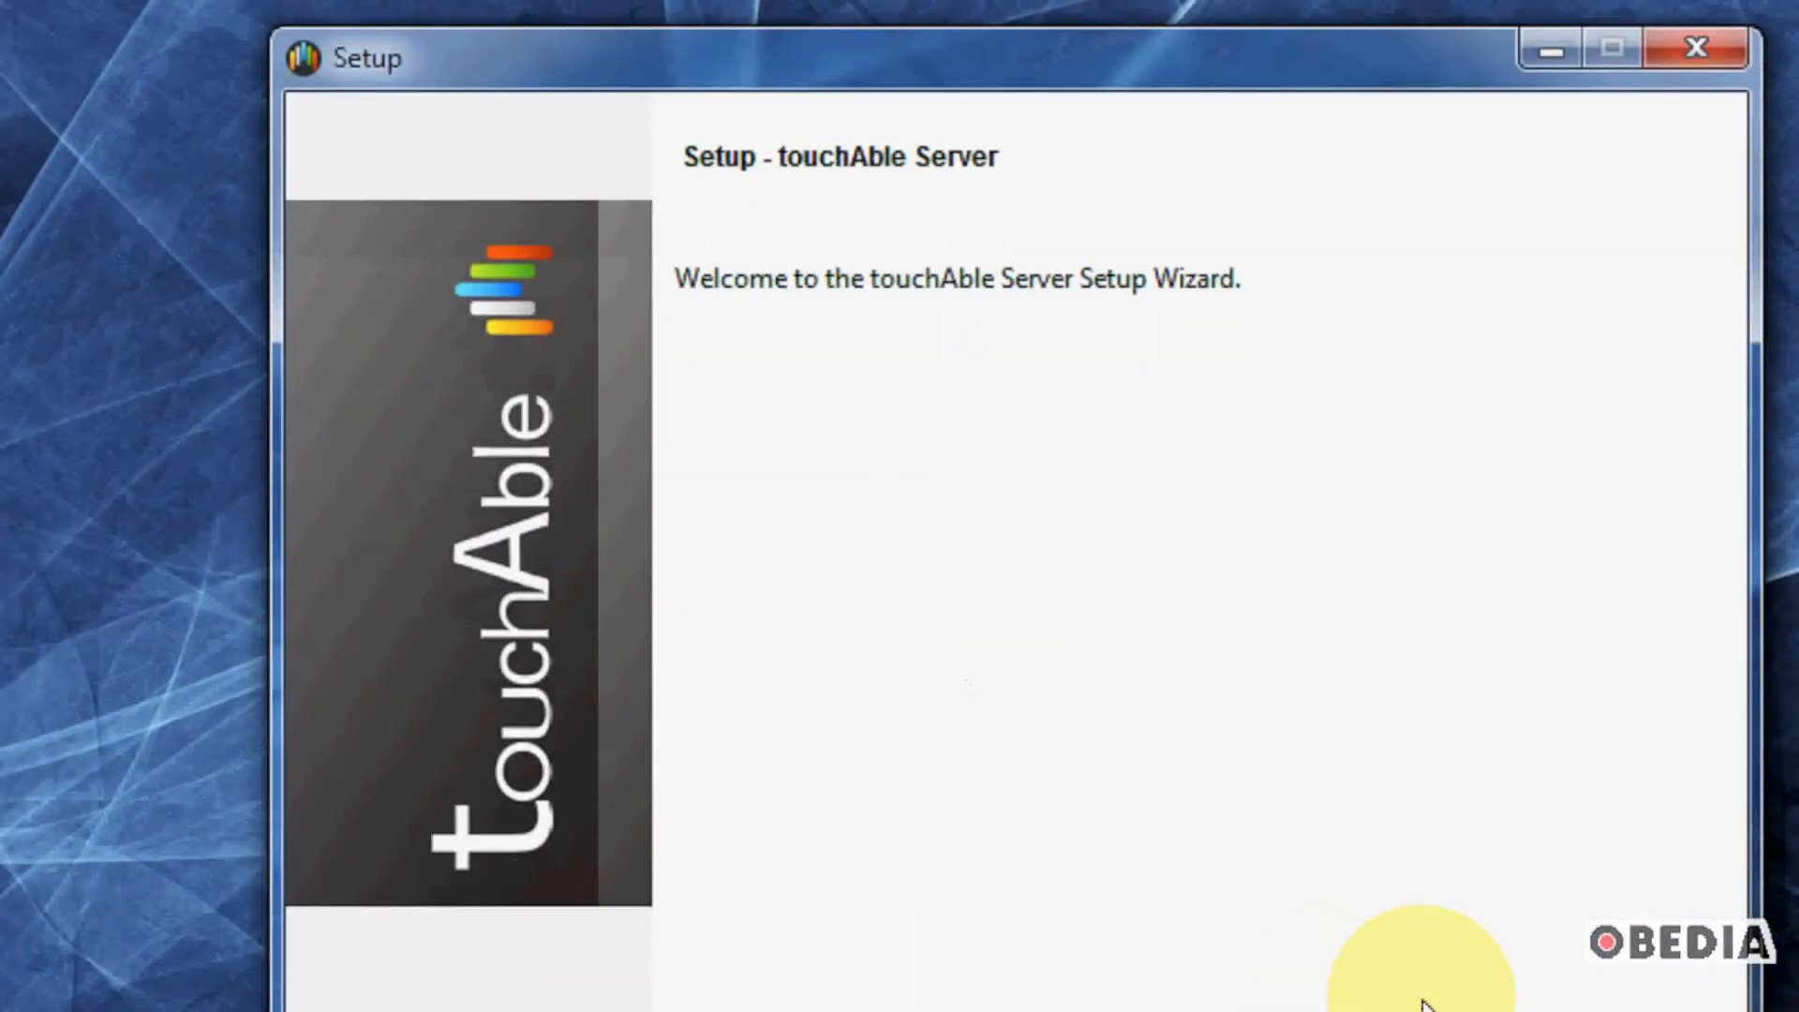
left_click(1458, 984)
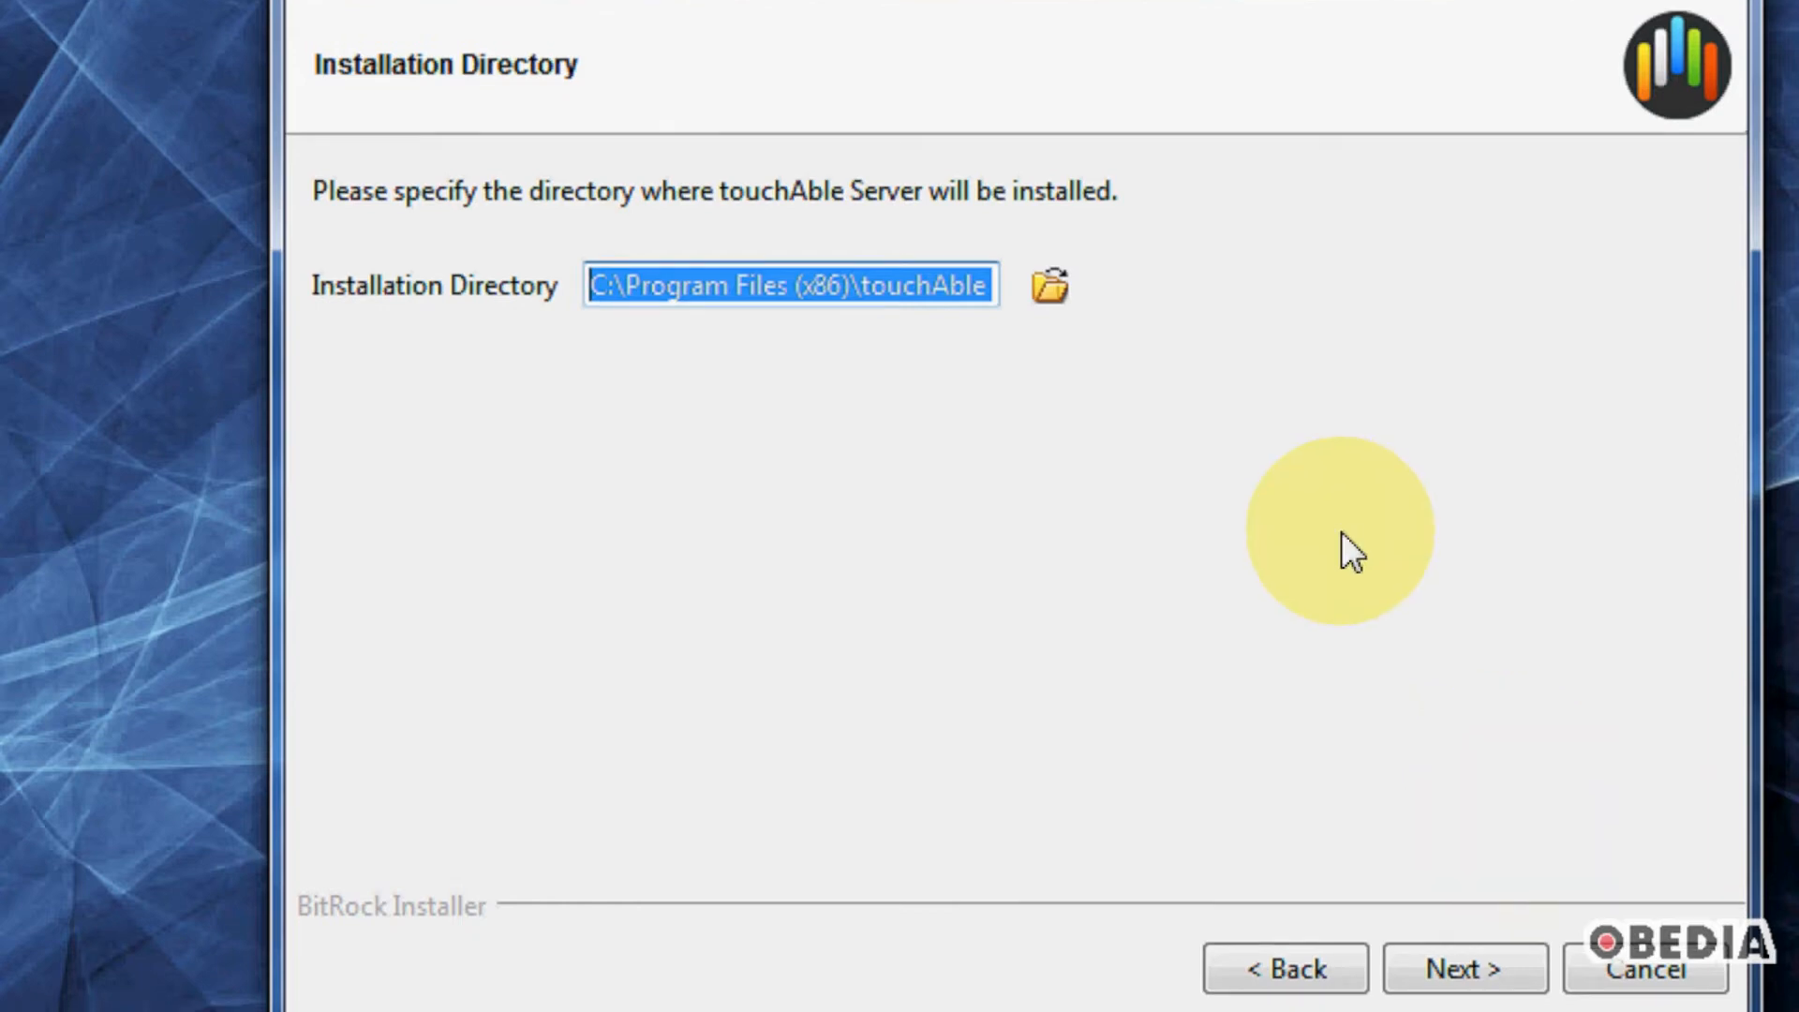
left_click(1644, 927)
left_click(1031, 456)
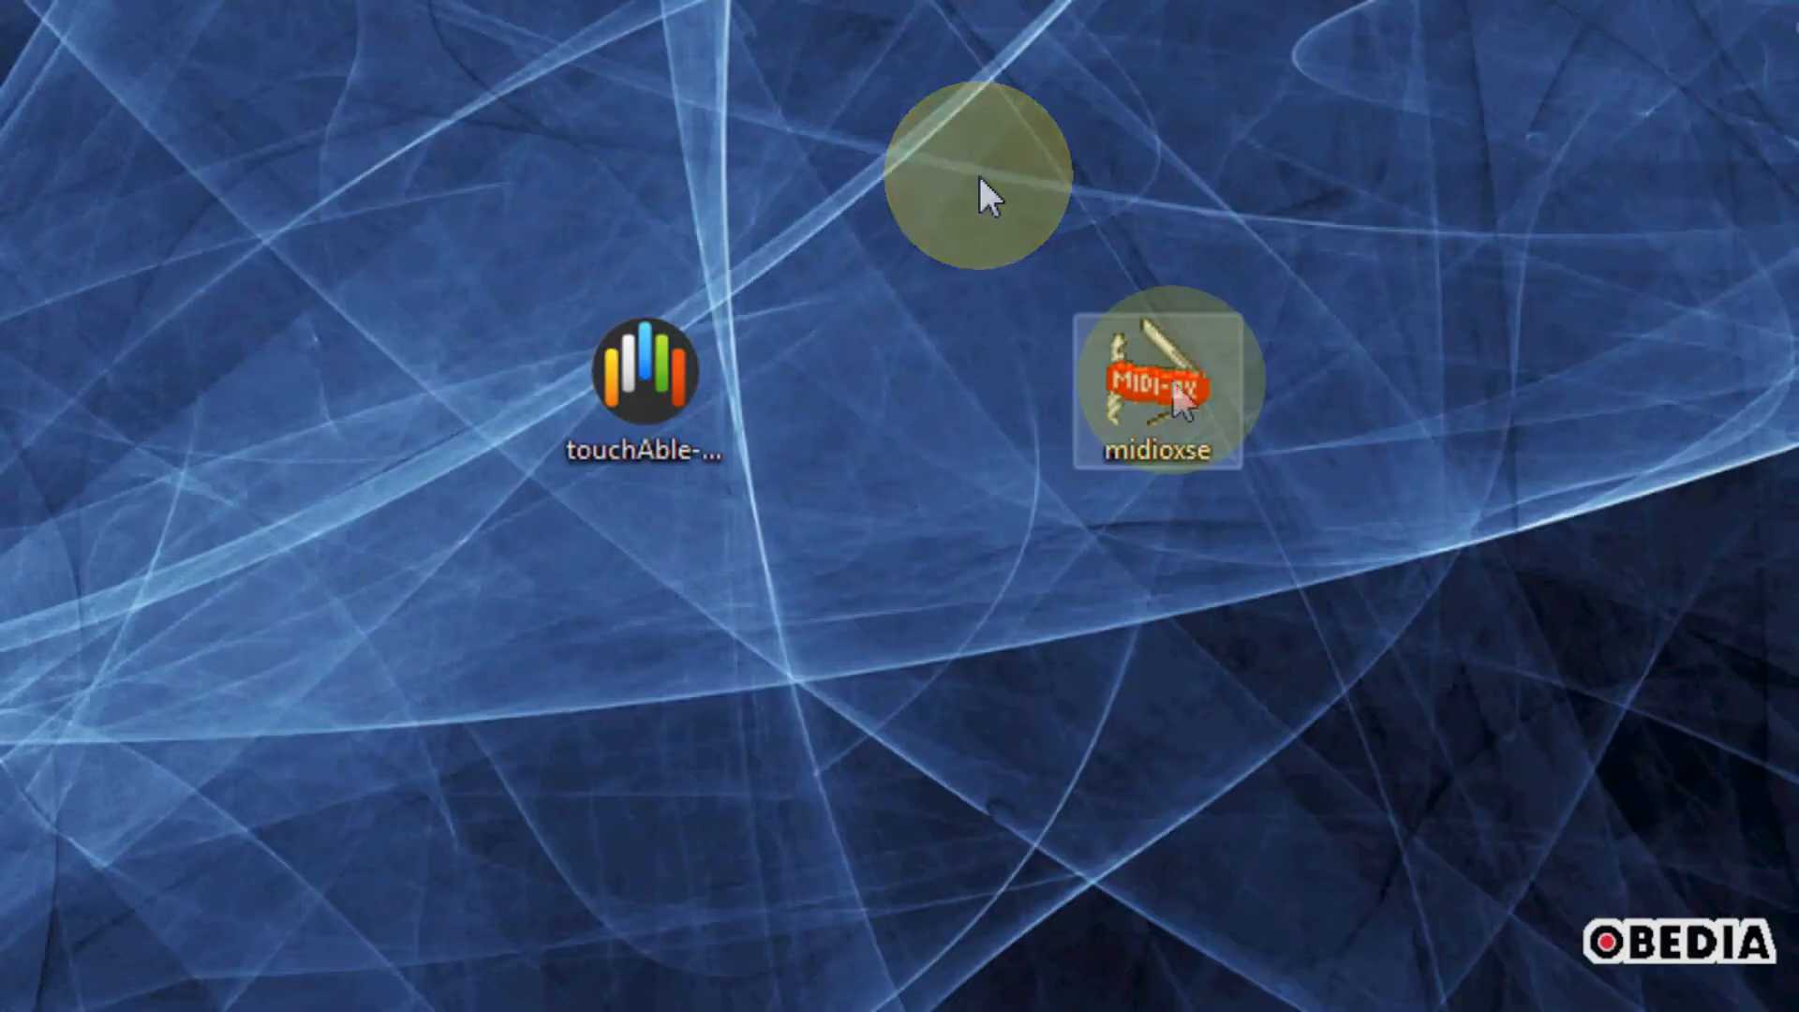
left_click(1172, 381)
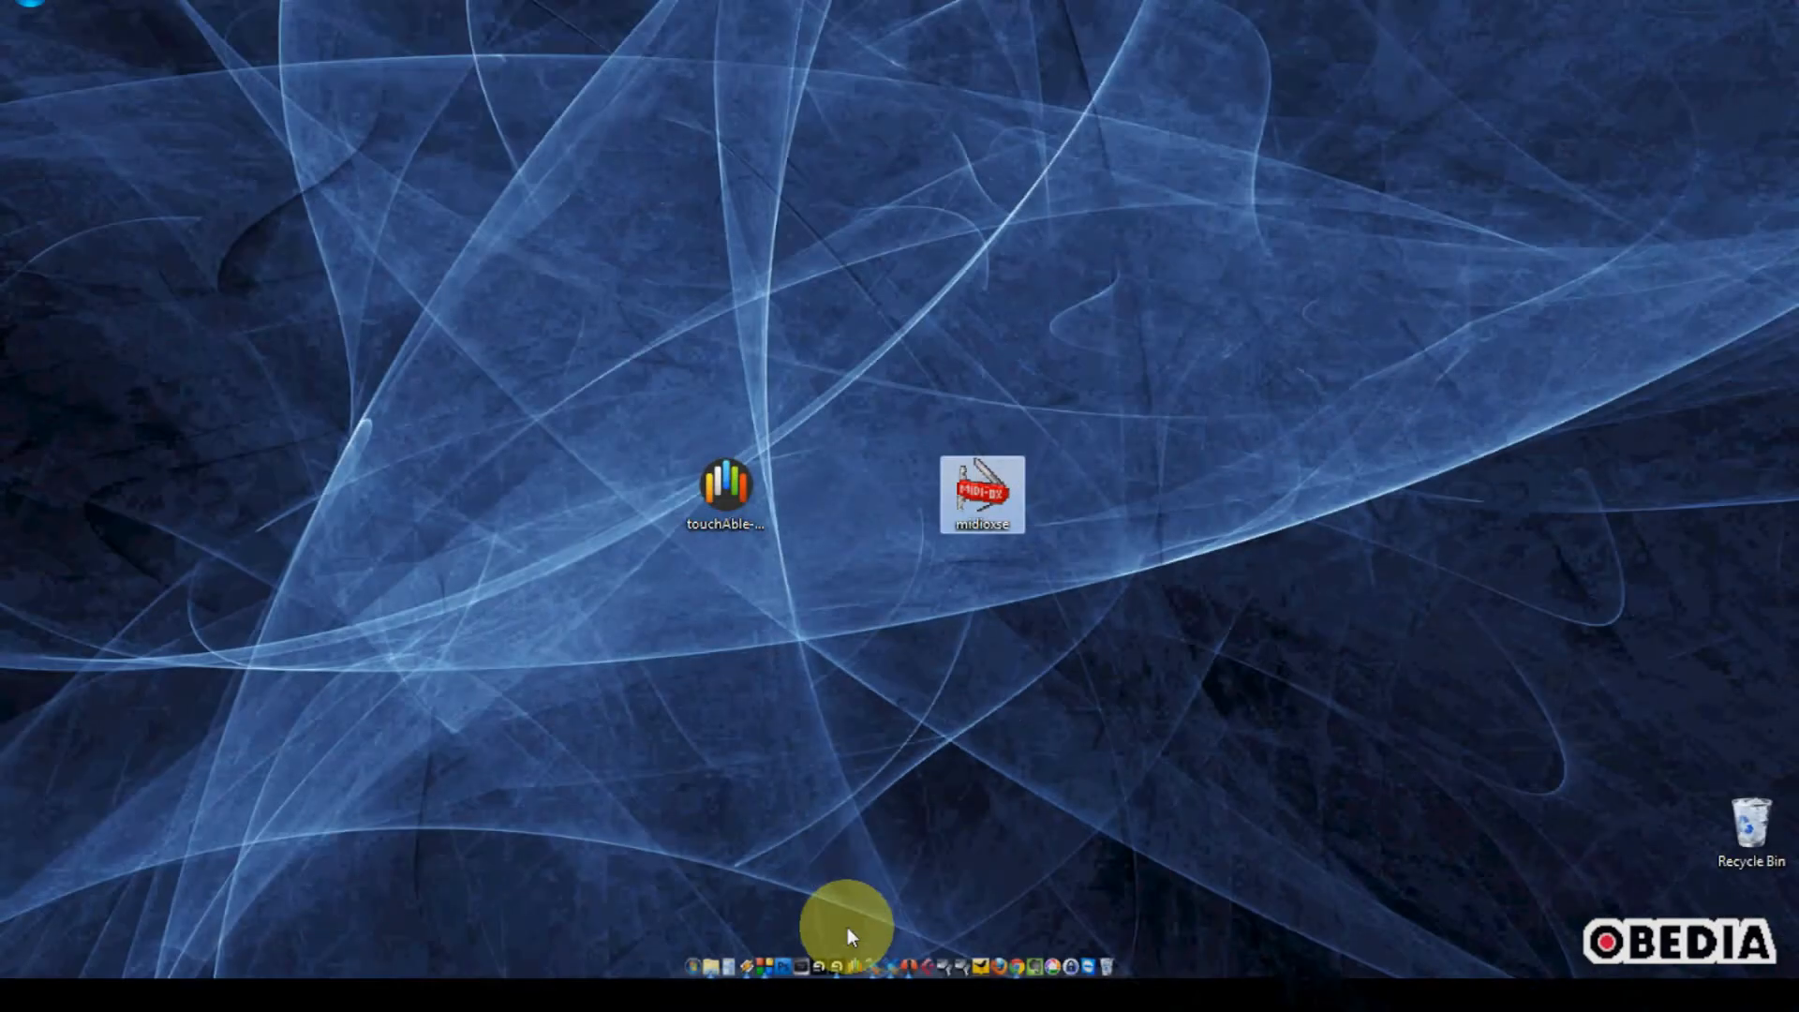
Step: Open touchAble Server, review its MIDI Yoke port assignments for Keys, Pads, Script Input and MIDI Clock, and minimize its window
left_click(849, 963)
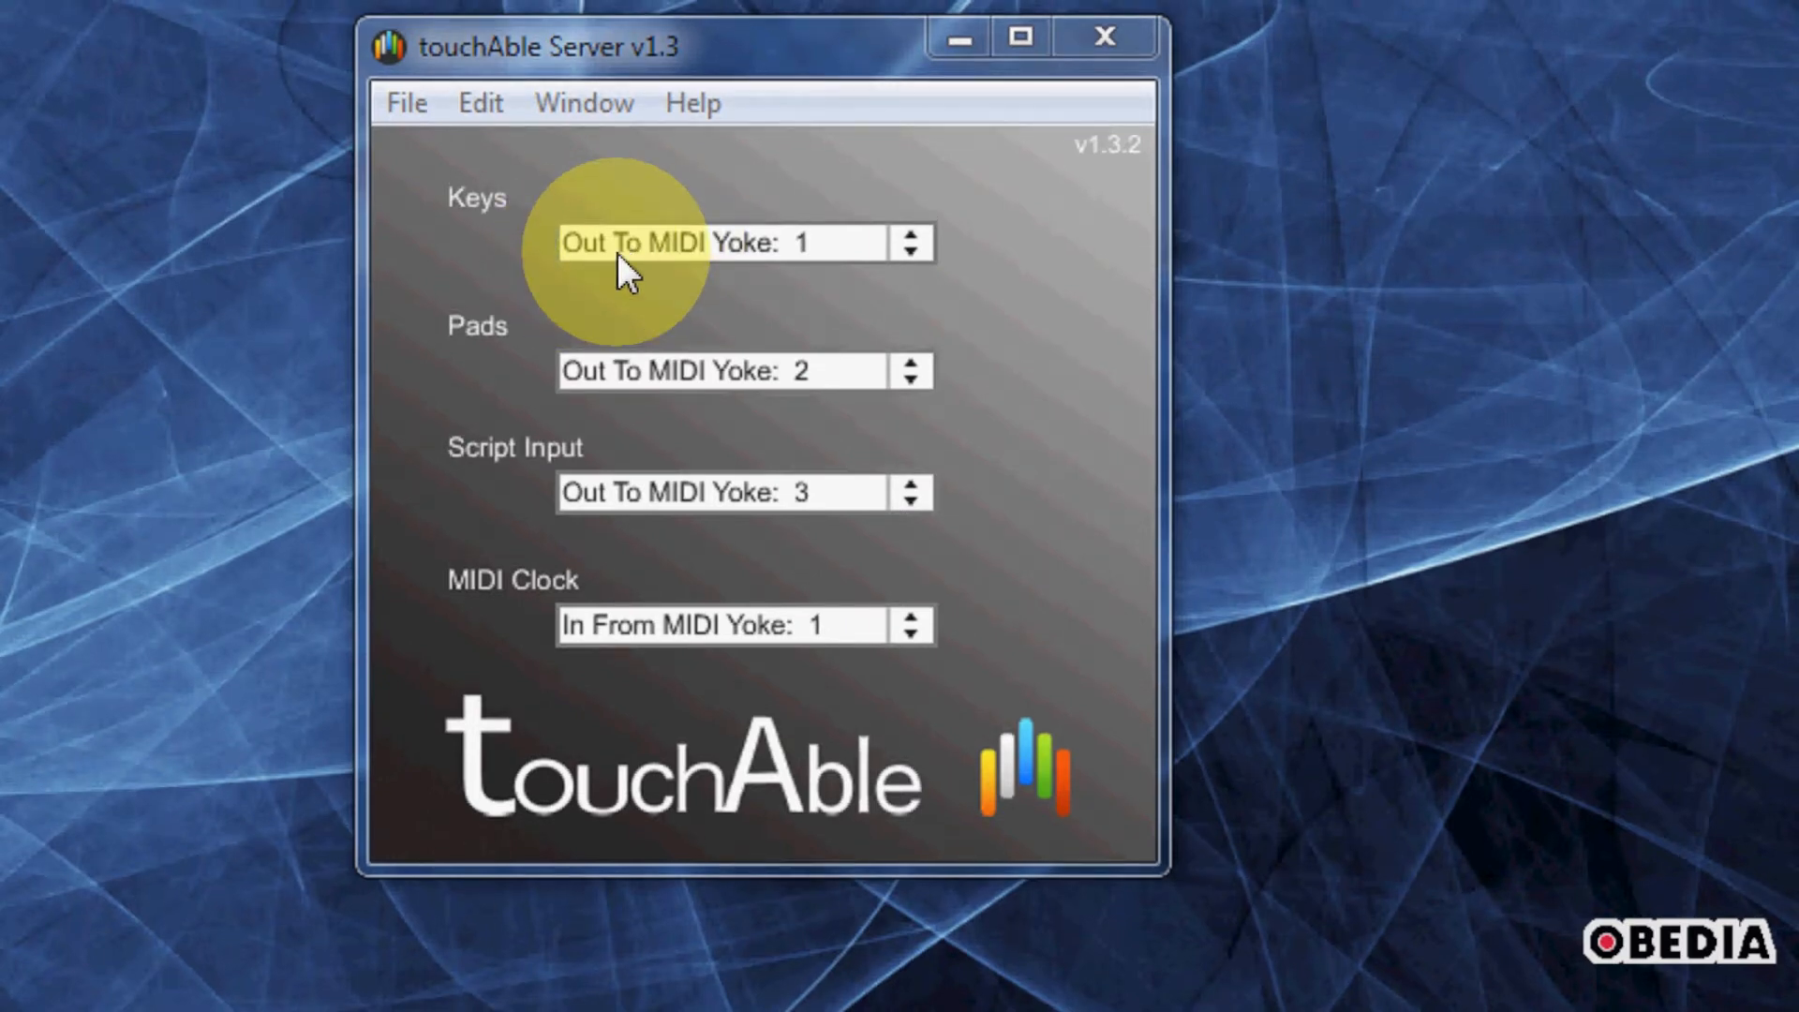
left_click(695, 245)
left_click(1042, 216)
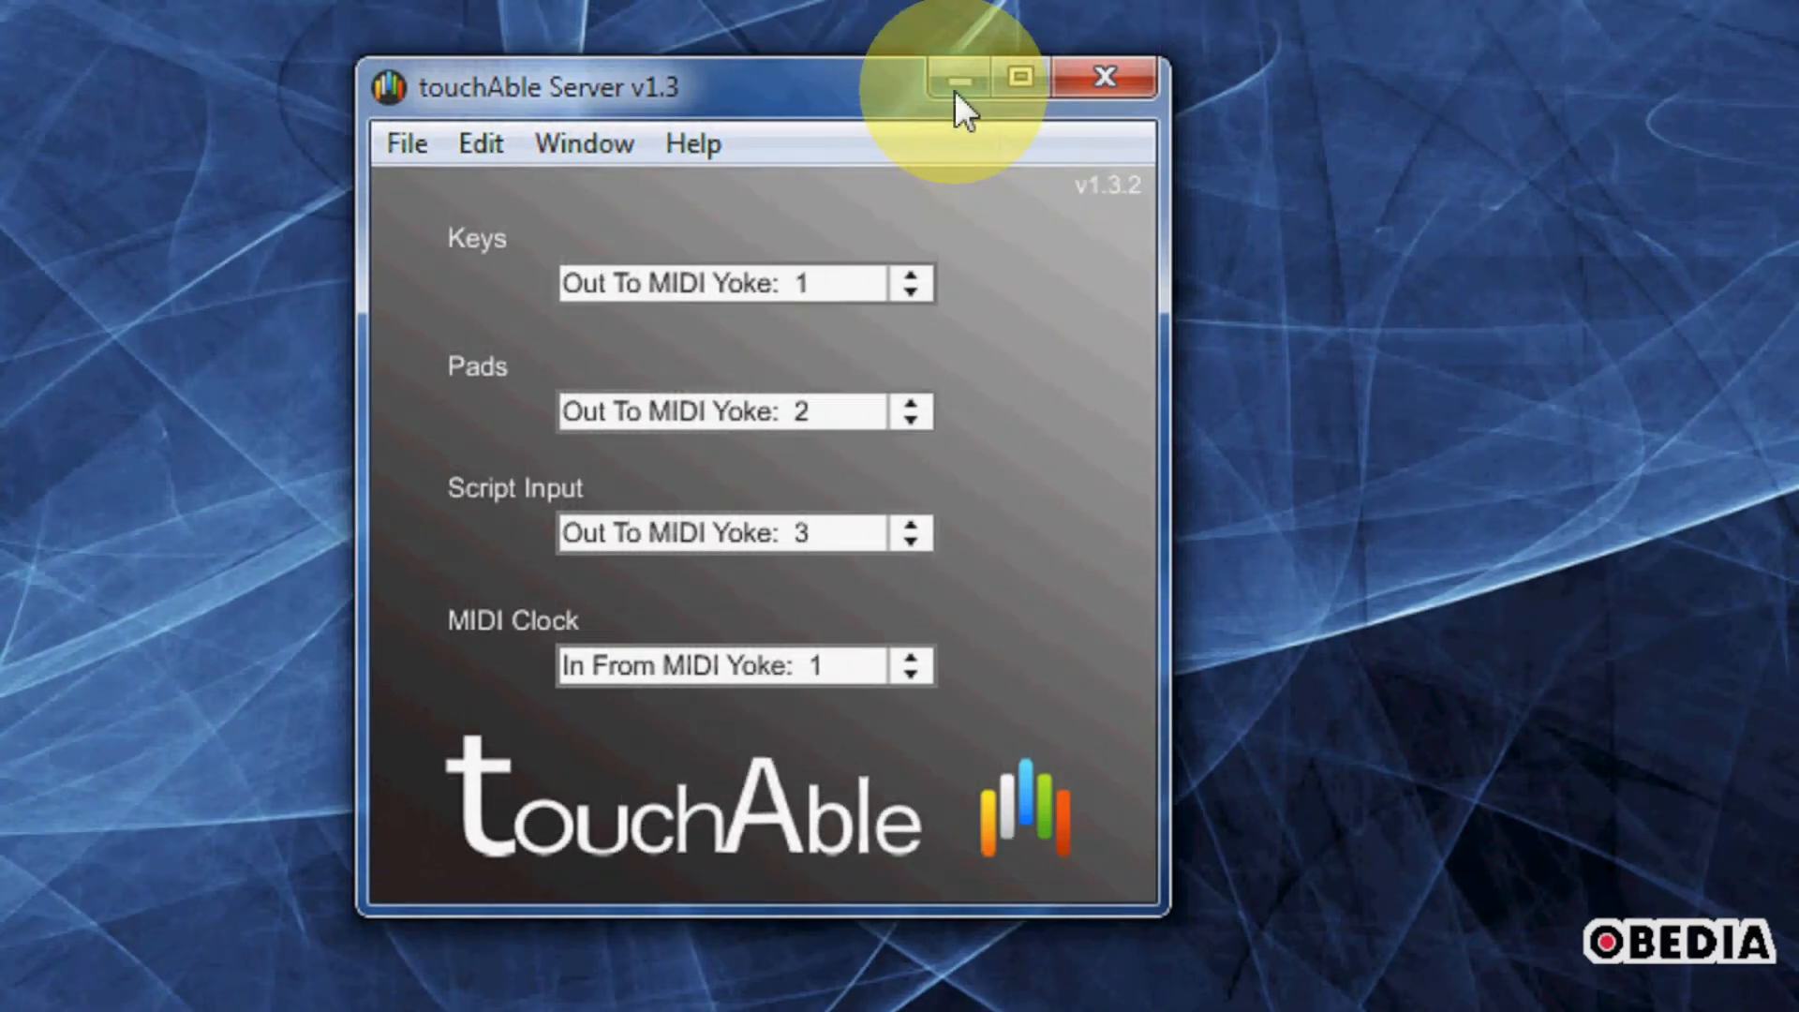
left_click(956, 86)
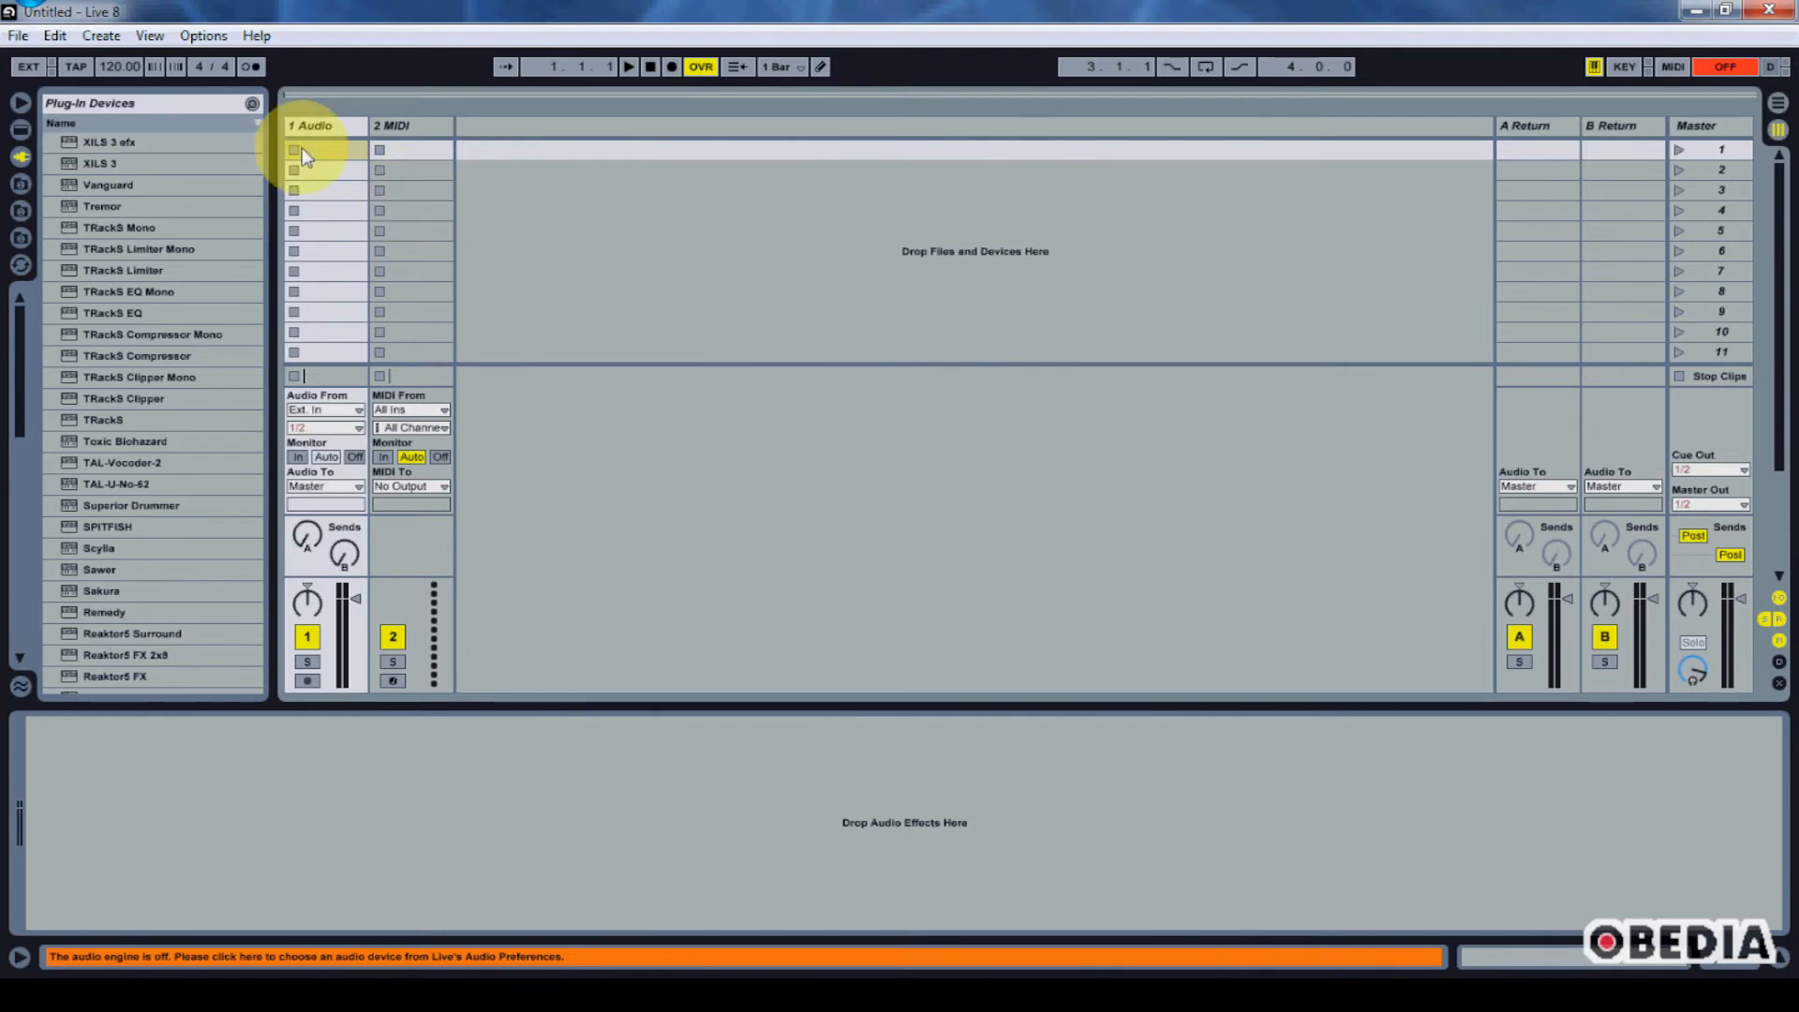
Step: In Ableton Live's MIDI preferences, set control surface 1 to touchAble 1 with an In From MIDI Yoke port as its input
left_click(204, 35)
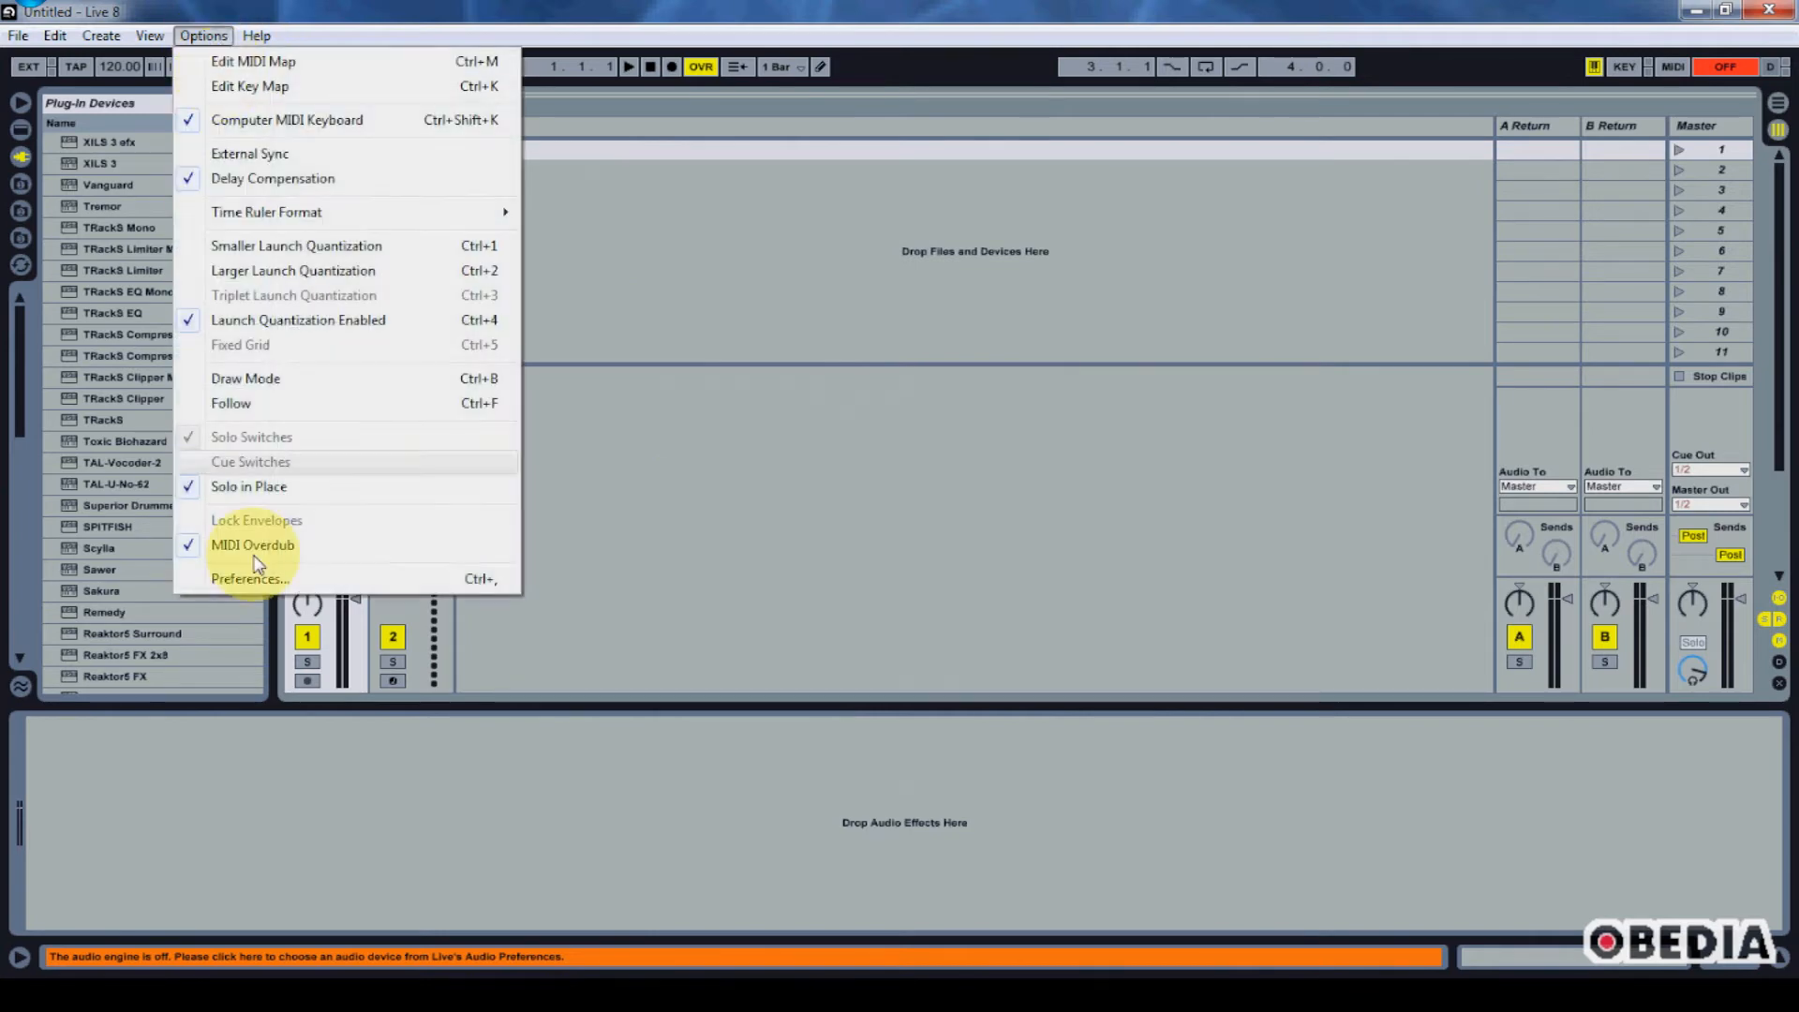
left_click(251, 579)
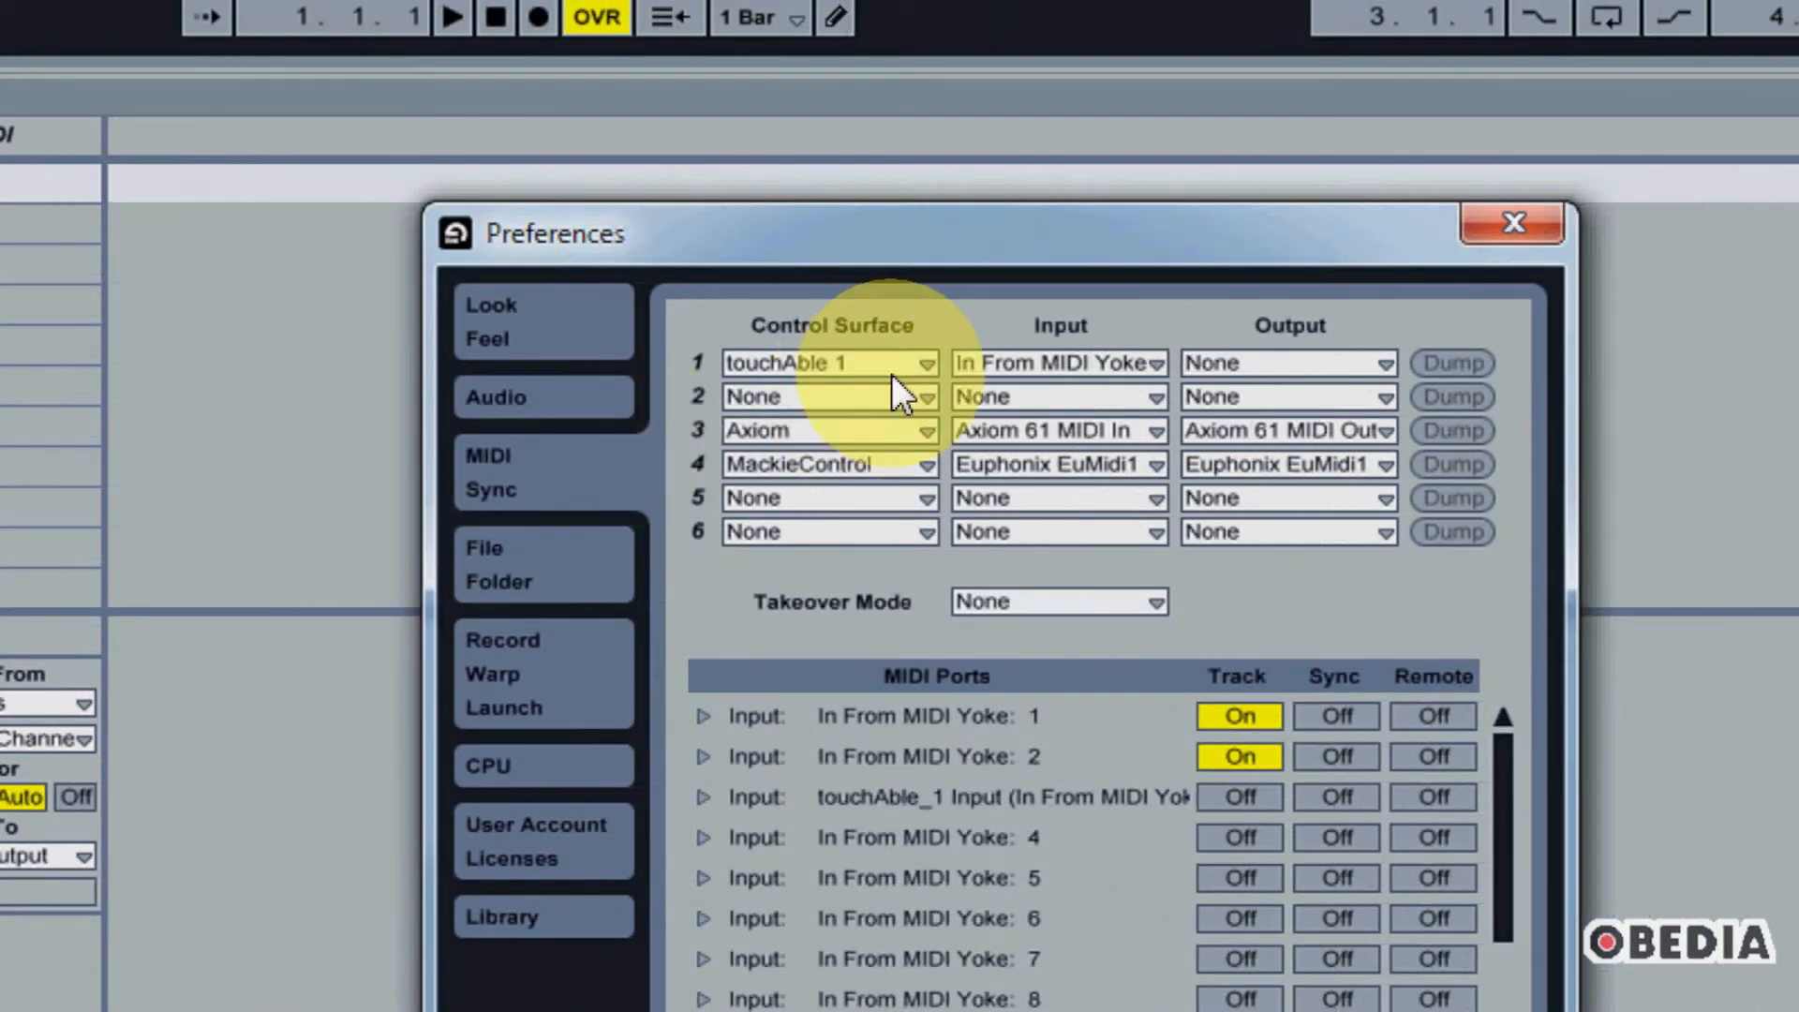
left_click(894, 362)
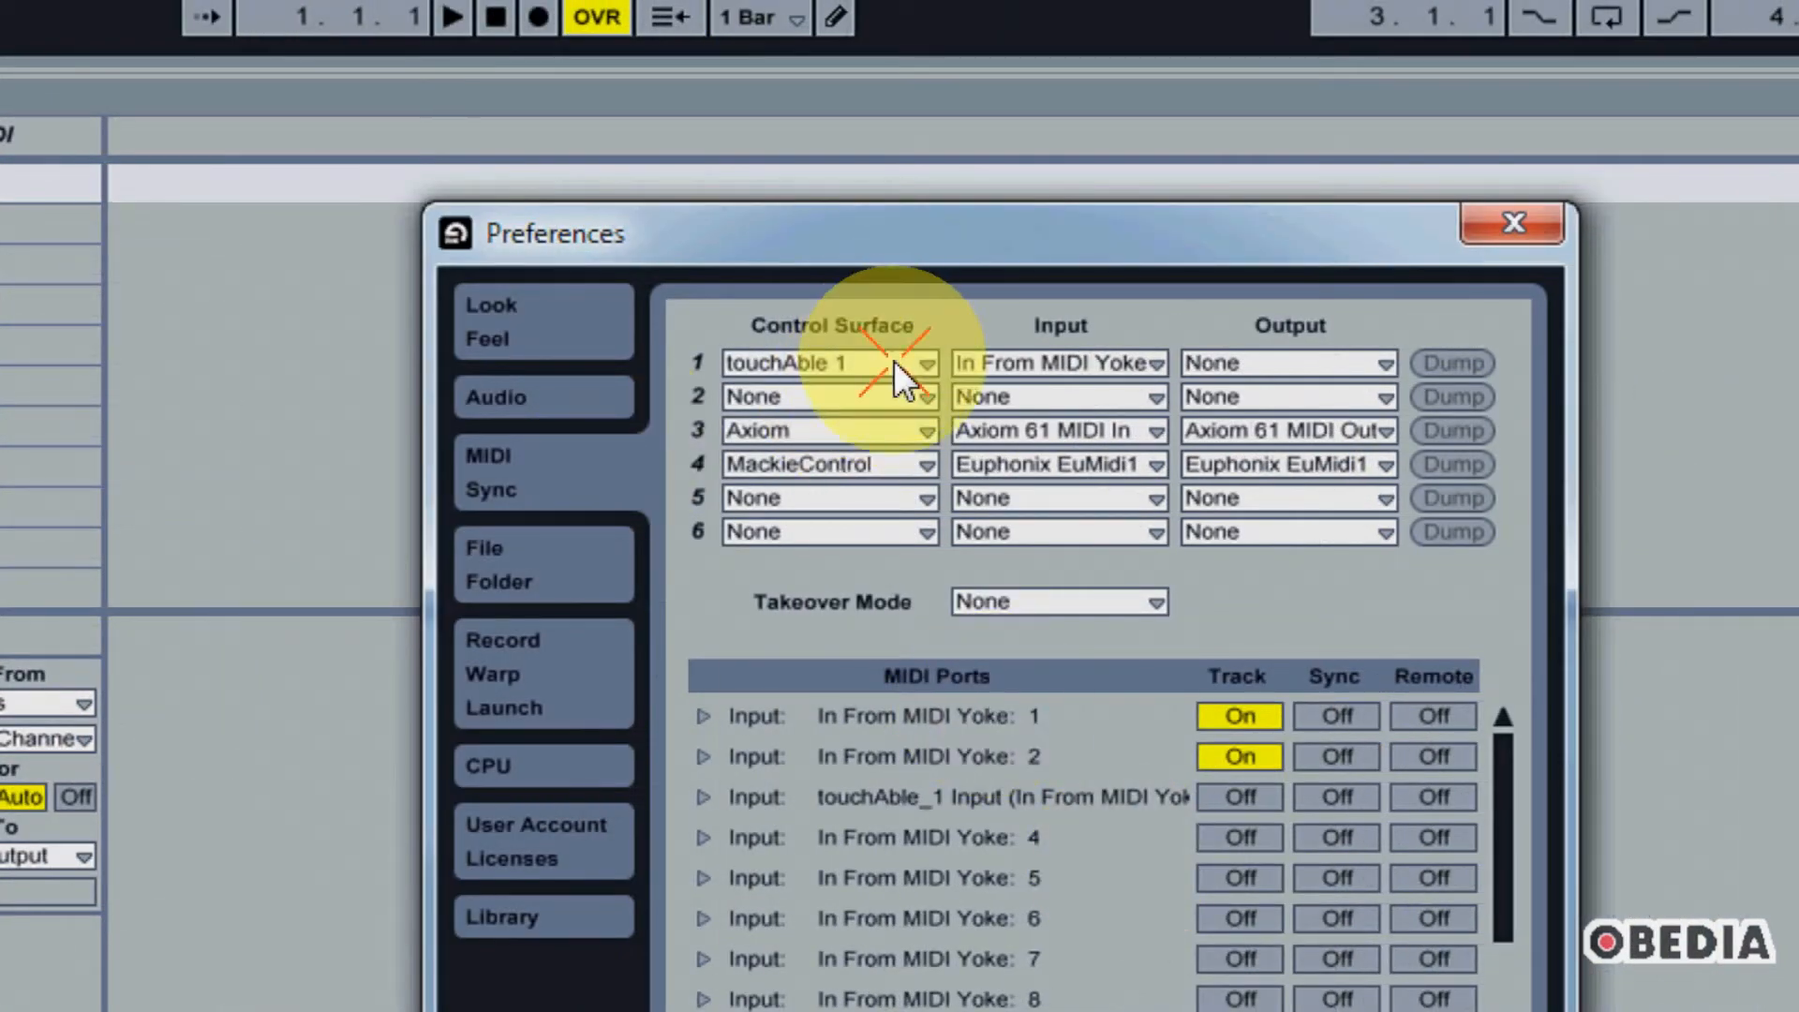
left_click(894, 361)
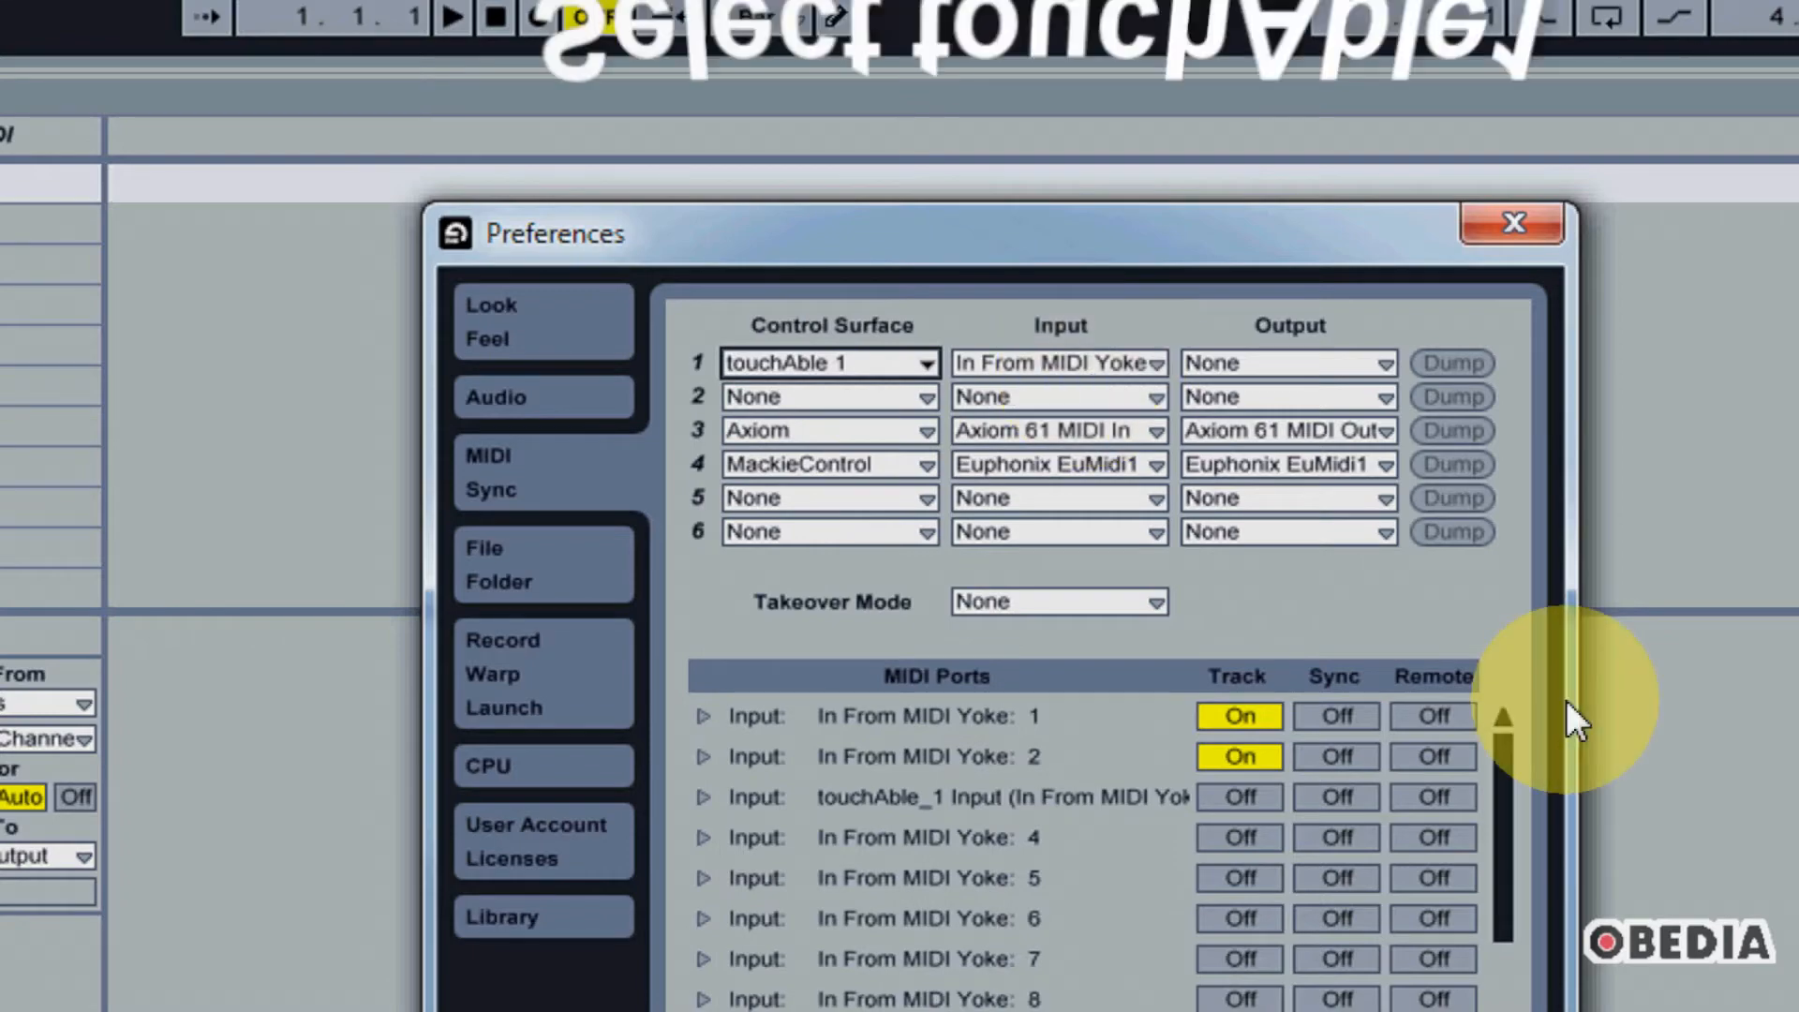
left_click(1071, 363)
left_click(1098, 495)
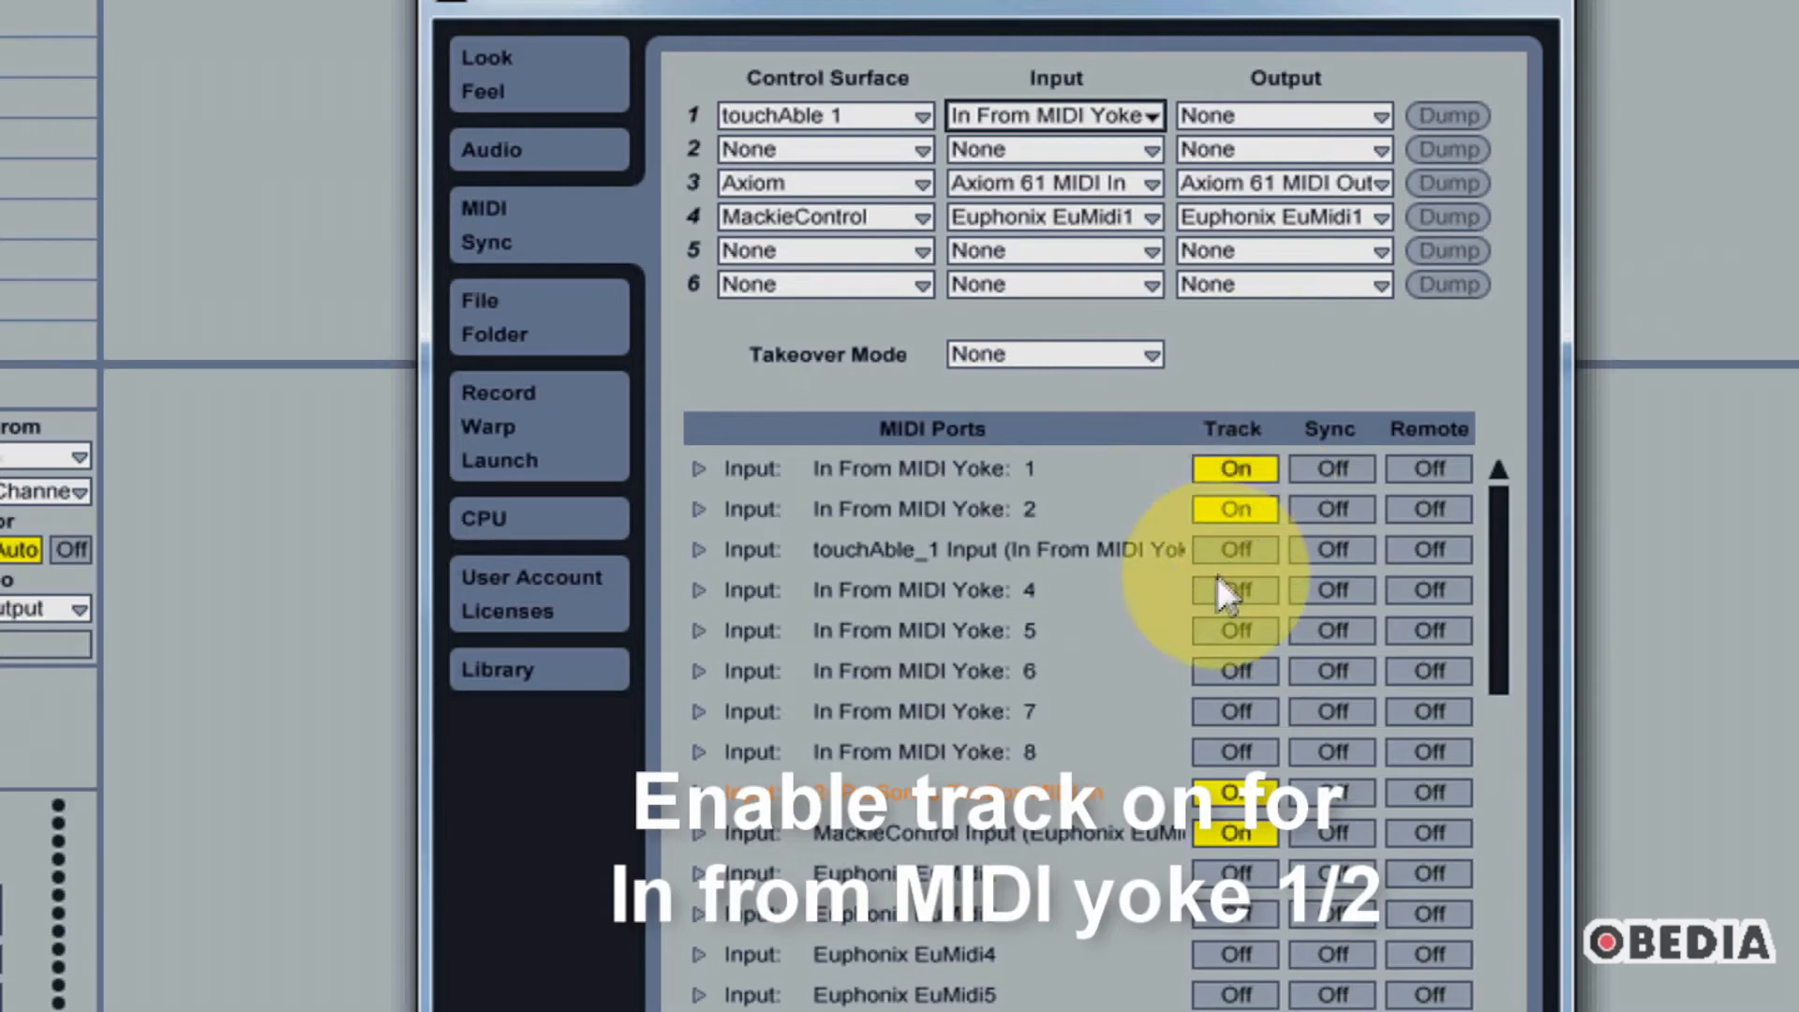
Step: Check the Track and Sync settings of the MIDI Yoke ports, close the preferences and minimize Live
scroll(1217, 576, "down", 10)
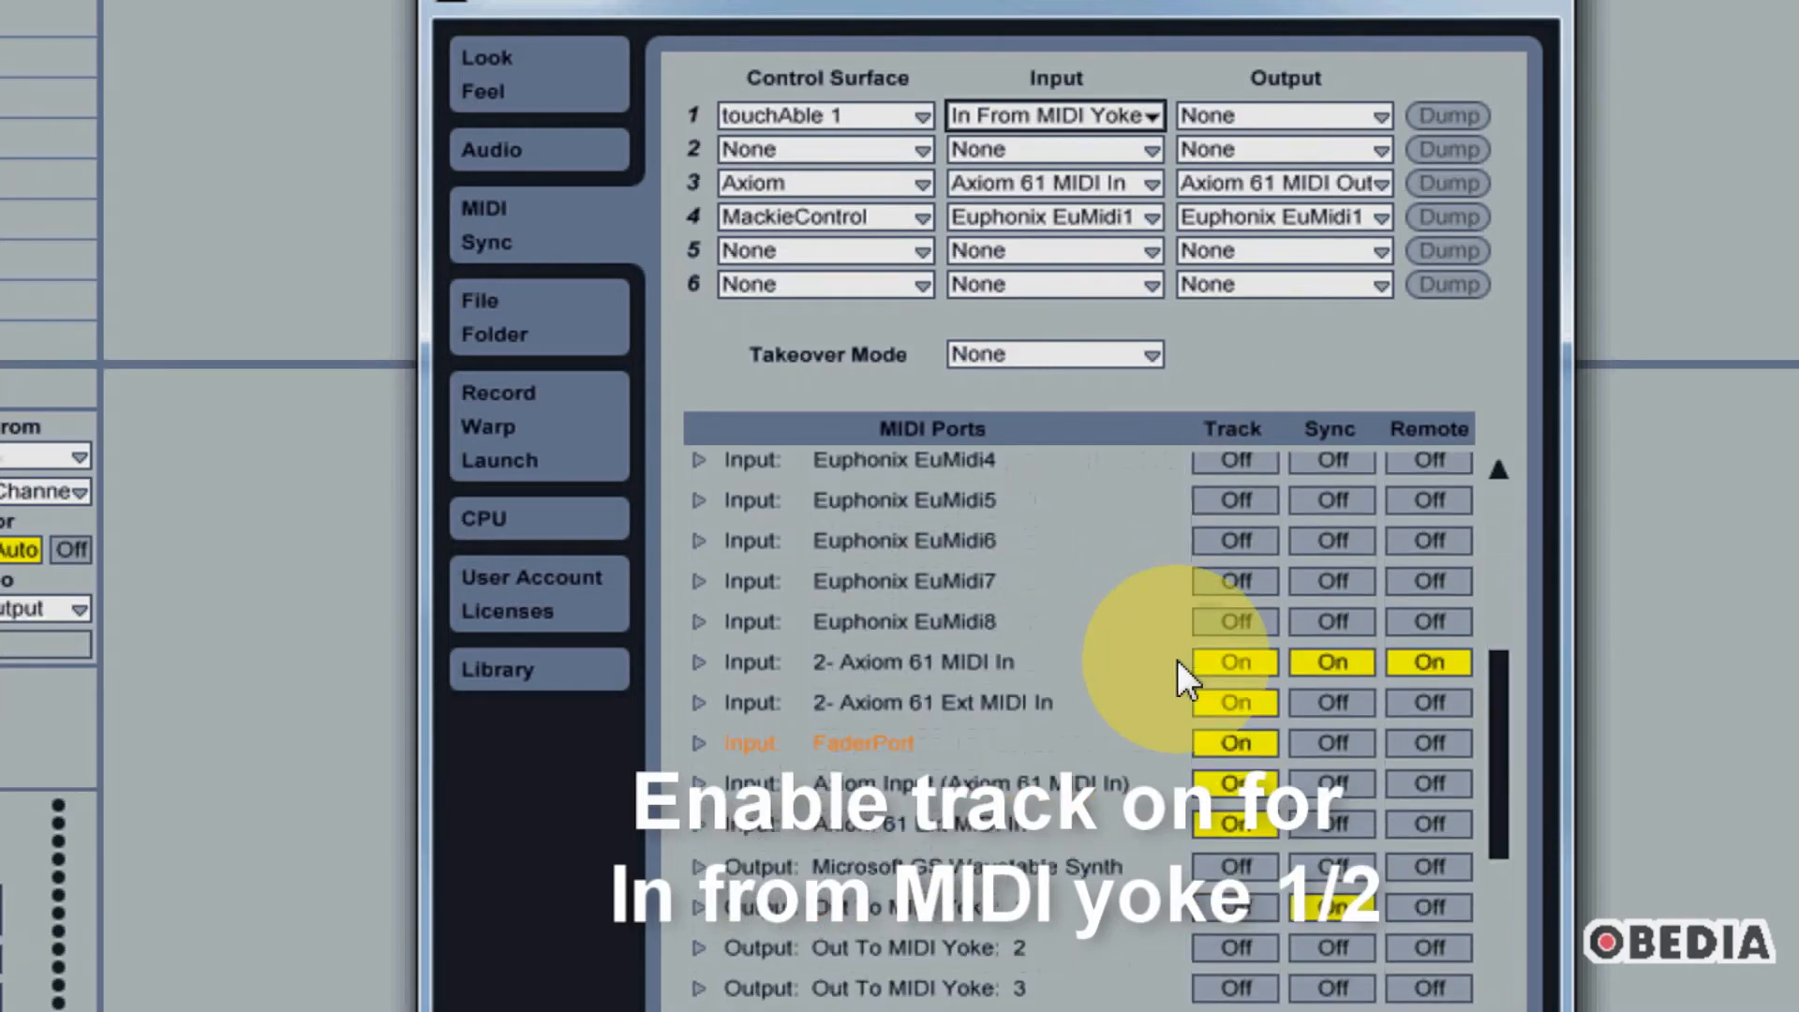
scroll(1177, 660, "down", 1)
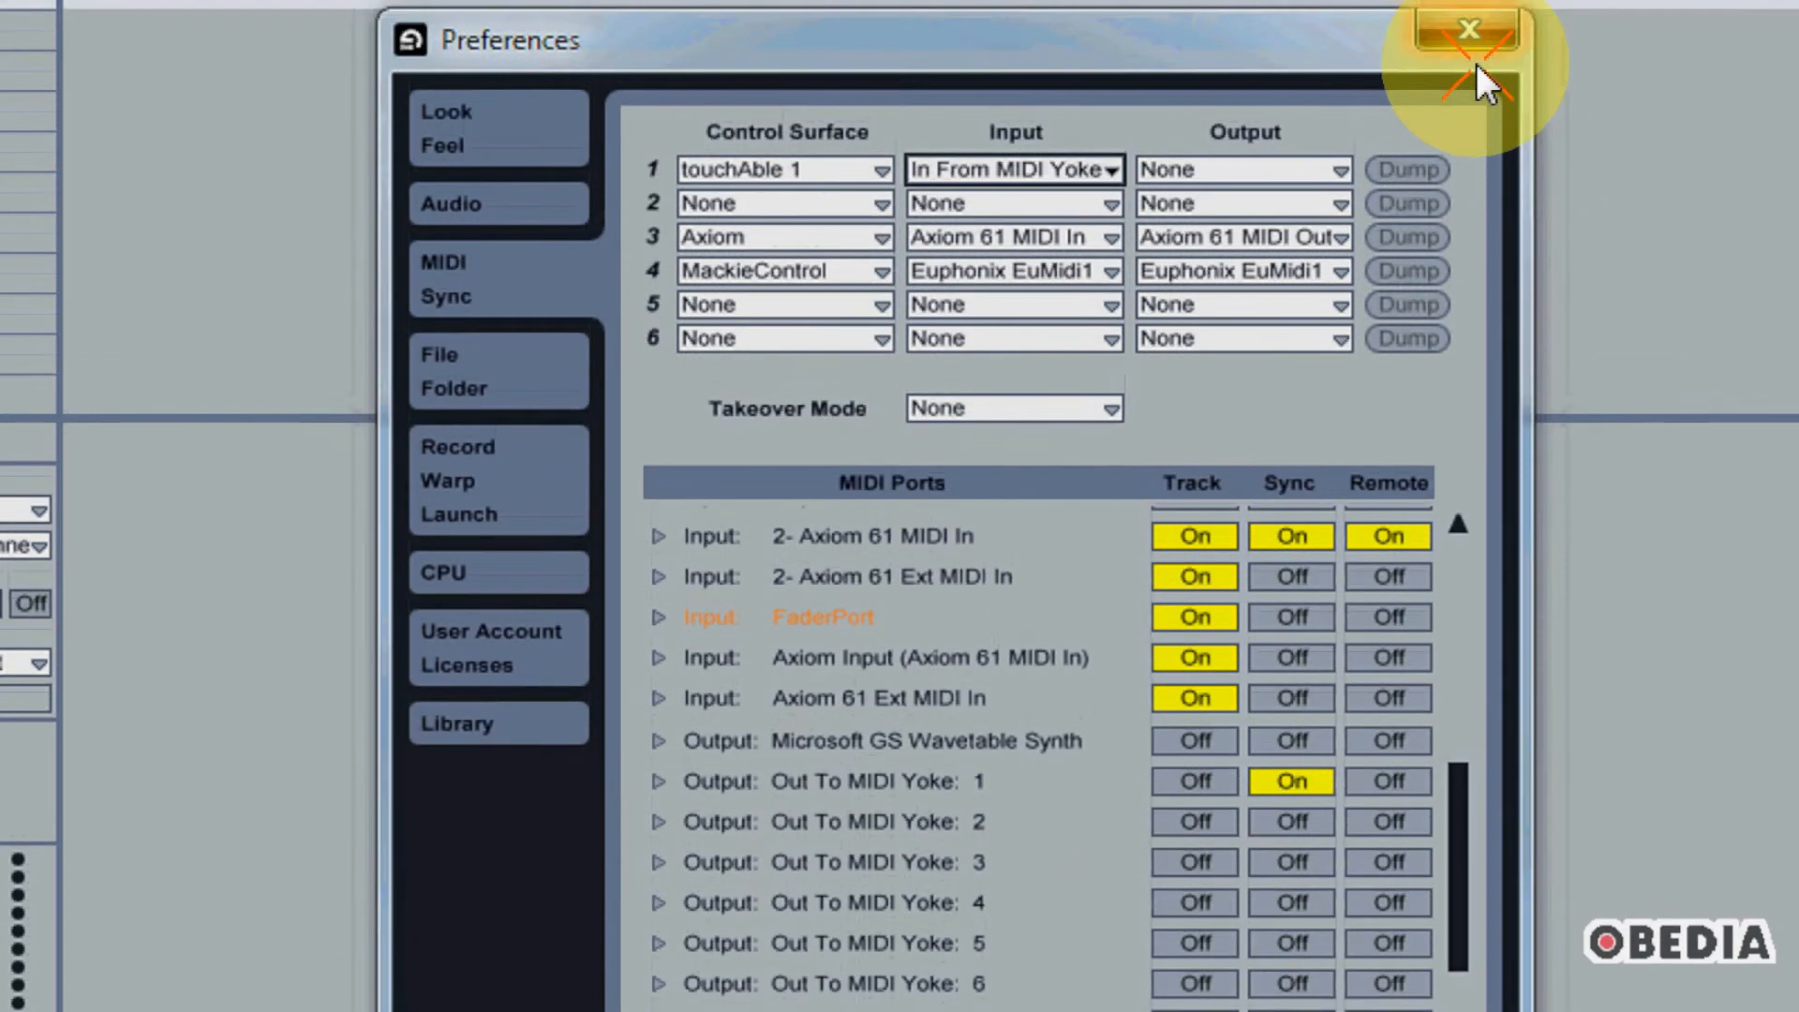
left_click(1474, 38)
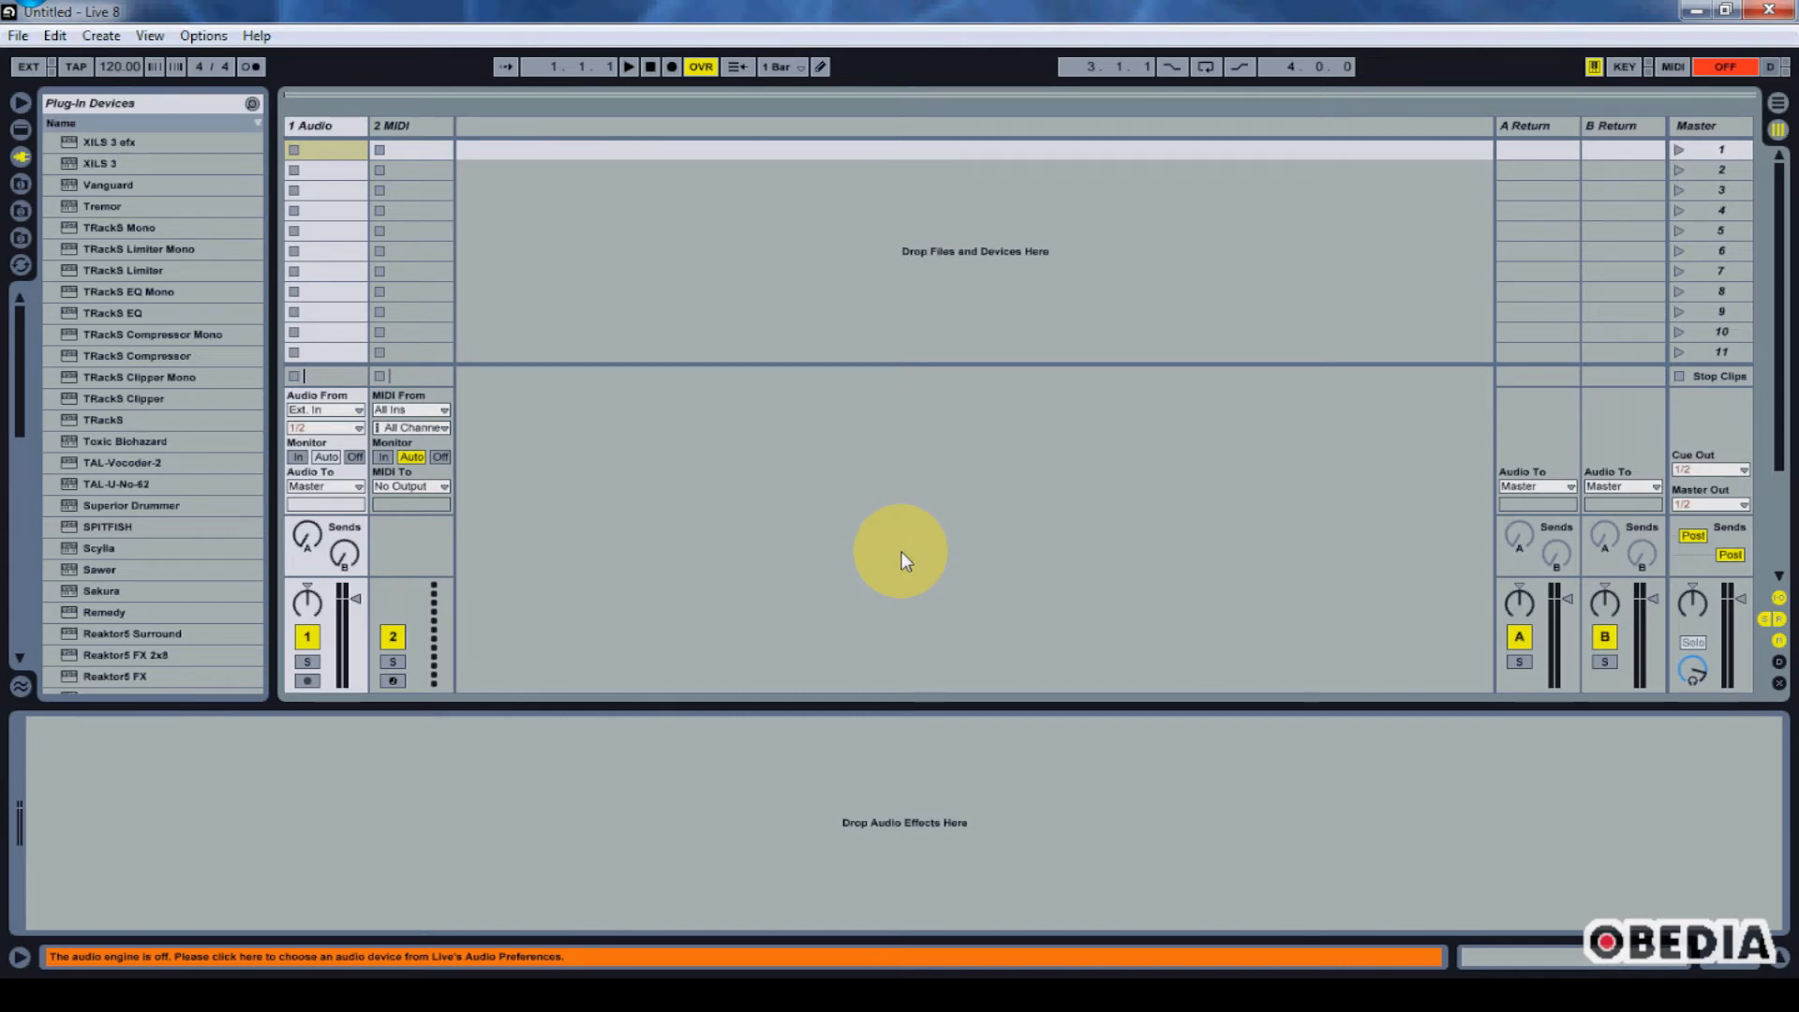
left_click(1693, 10)
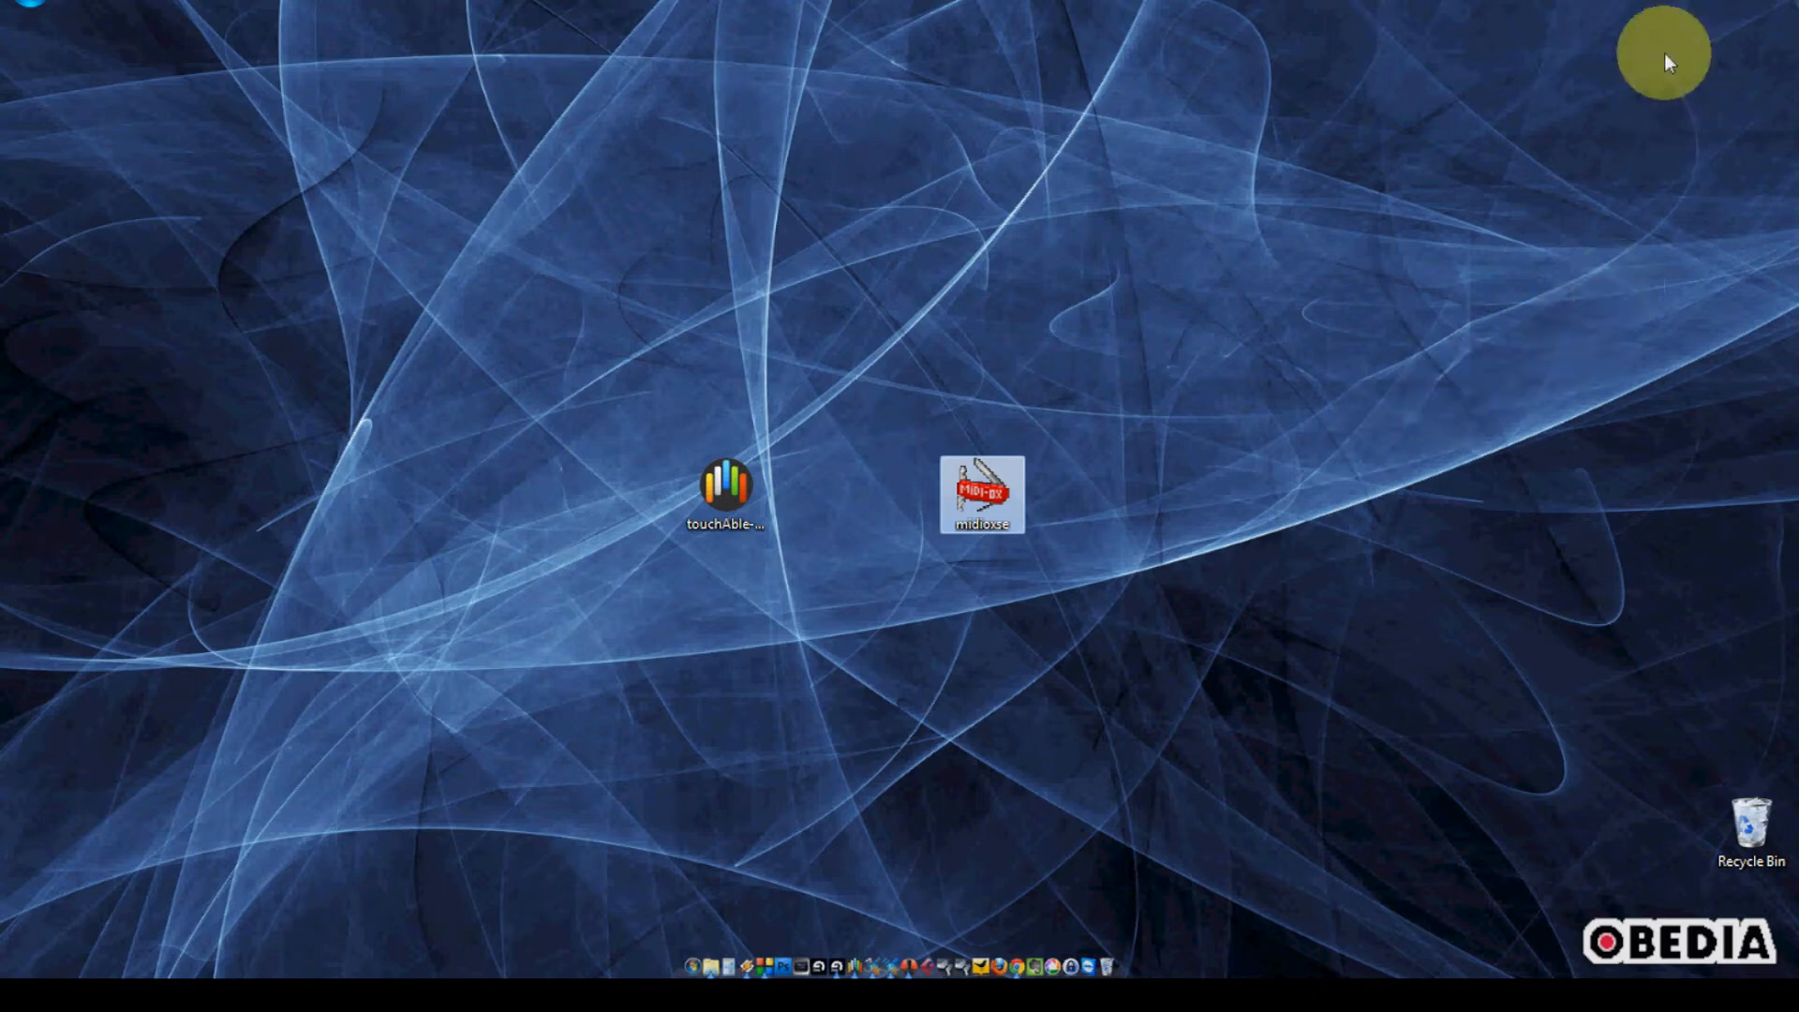
Step: From the Windows Network and Sharing Center, start setting up a wireless ad hoc (computer-to-computer) network and proceed past its introduction
left_click(1693, 5)
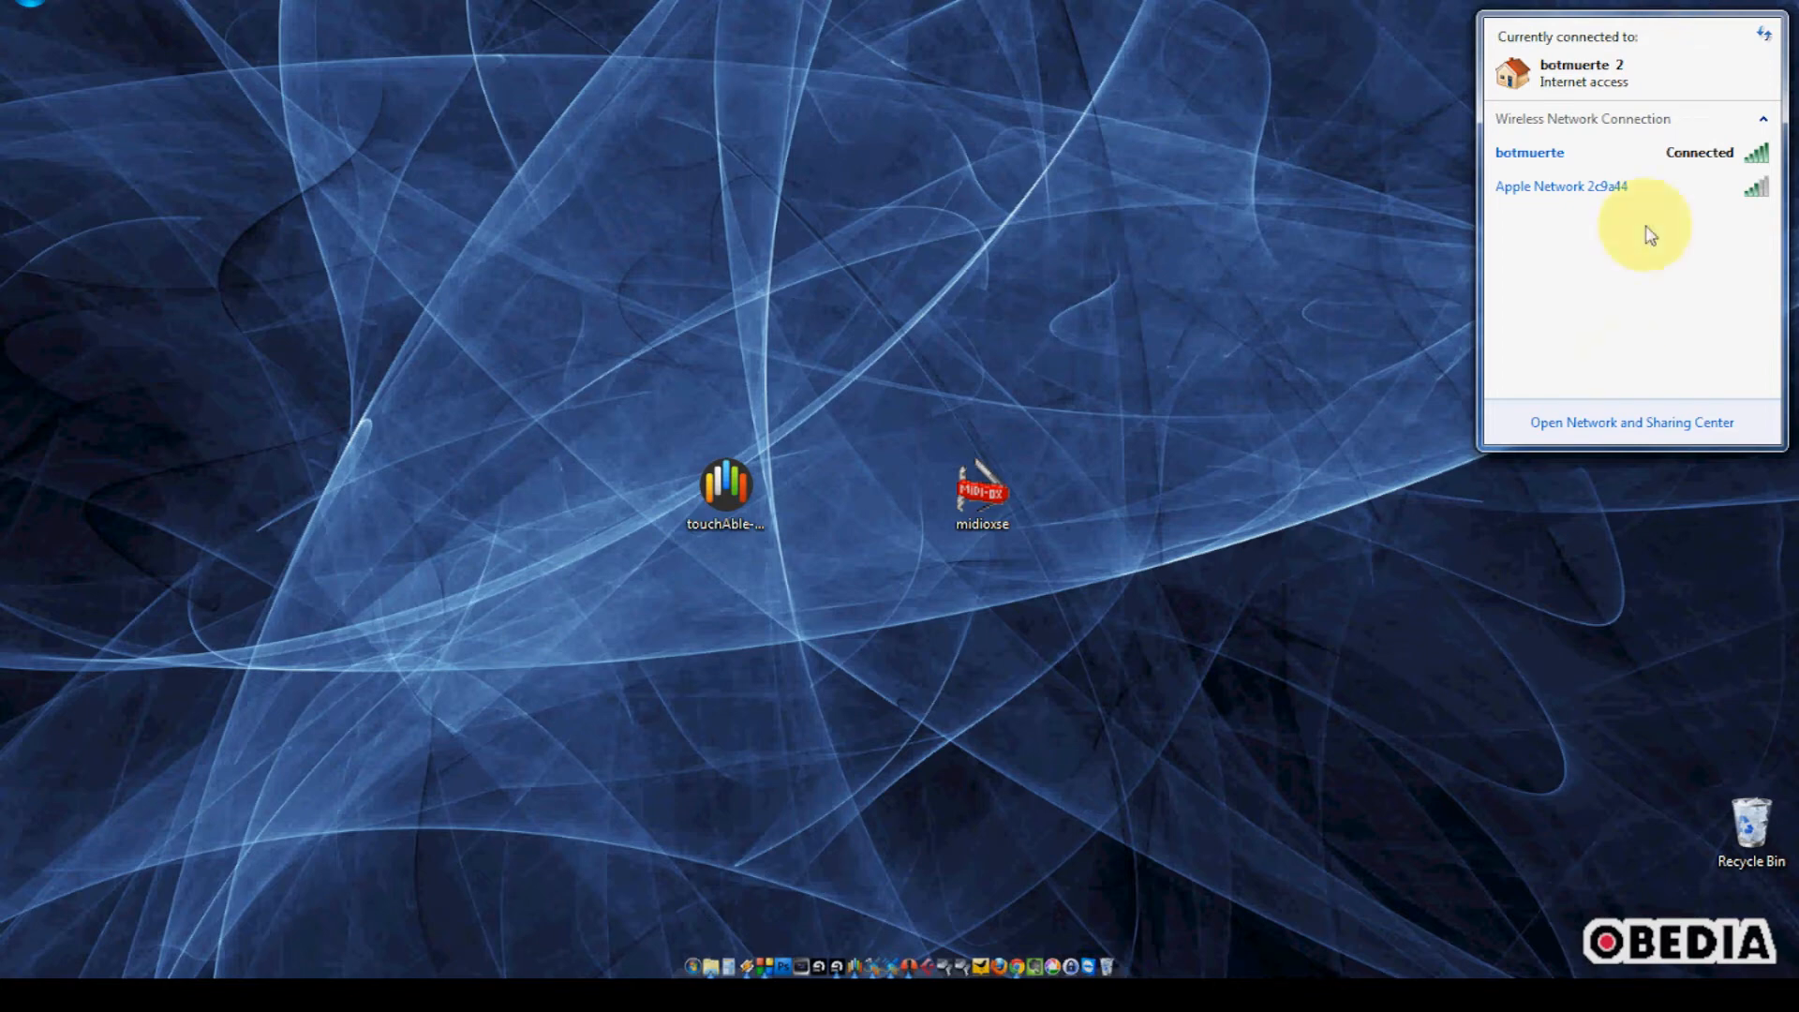
left_click(1620, 426)
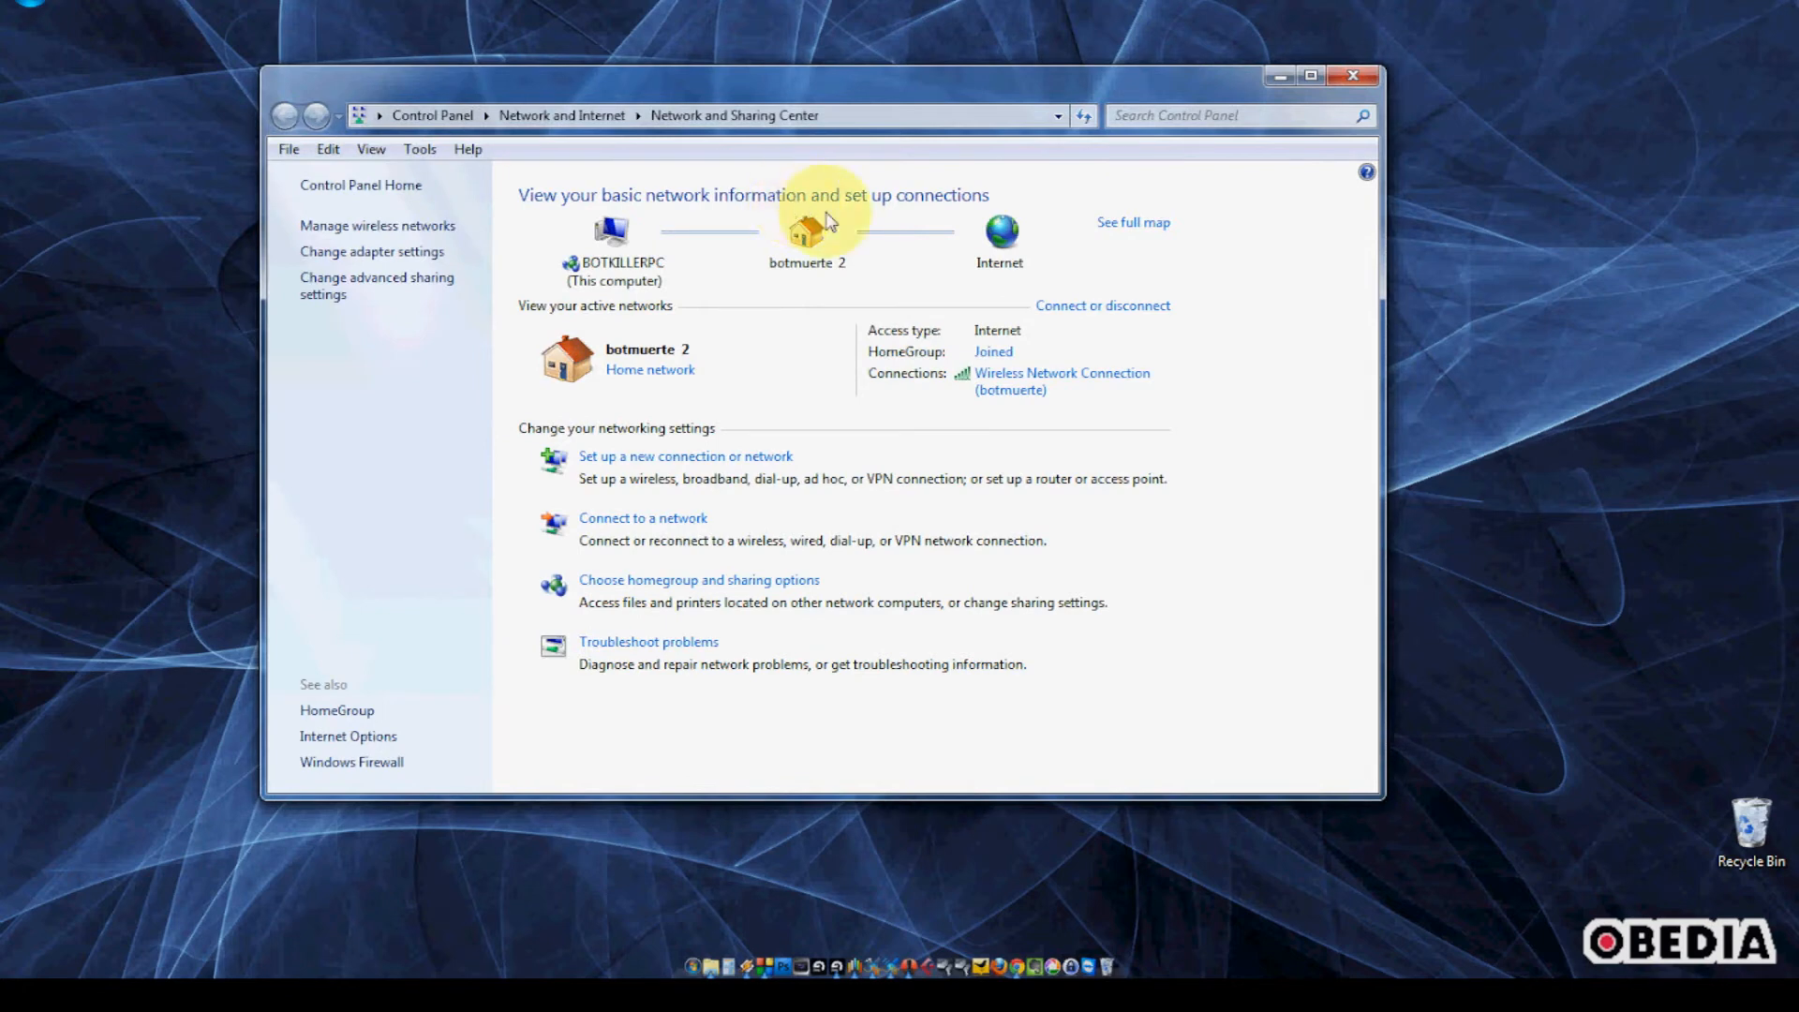
left_click(764, 464)
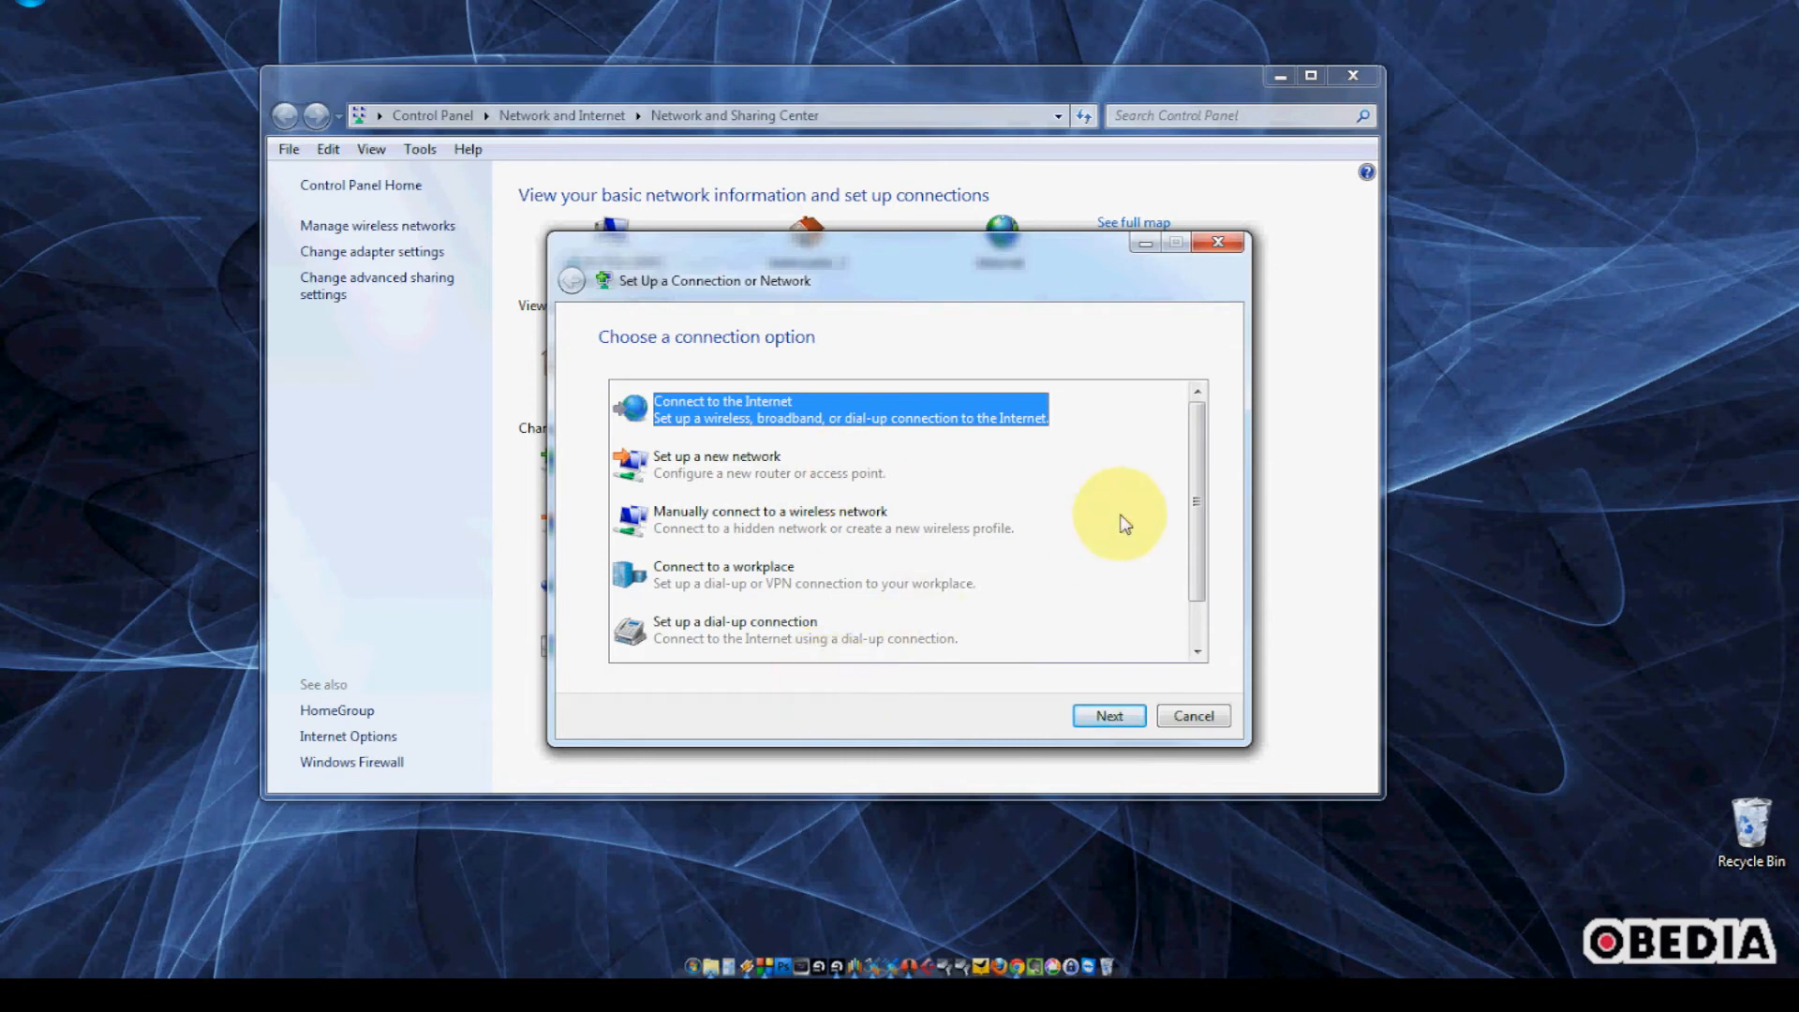
left_click_drag(1195, 477, 1195, 538)
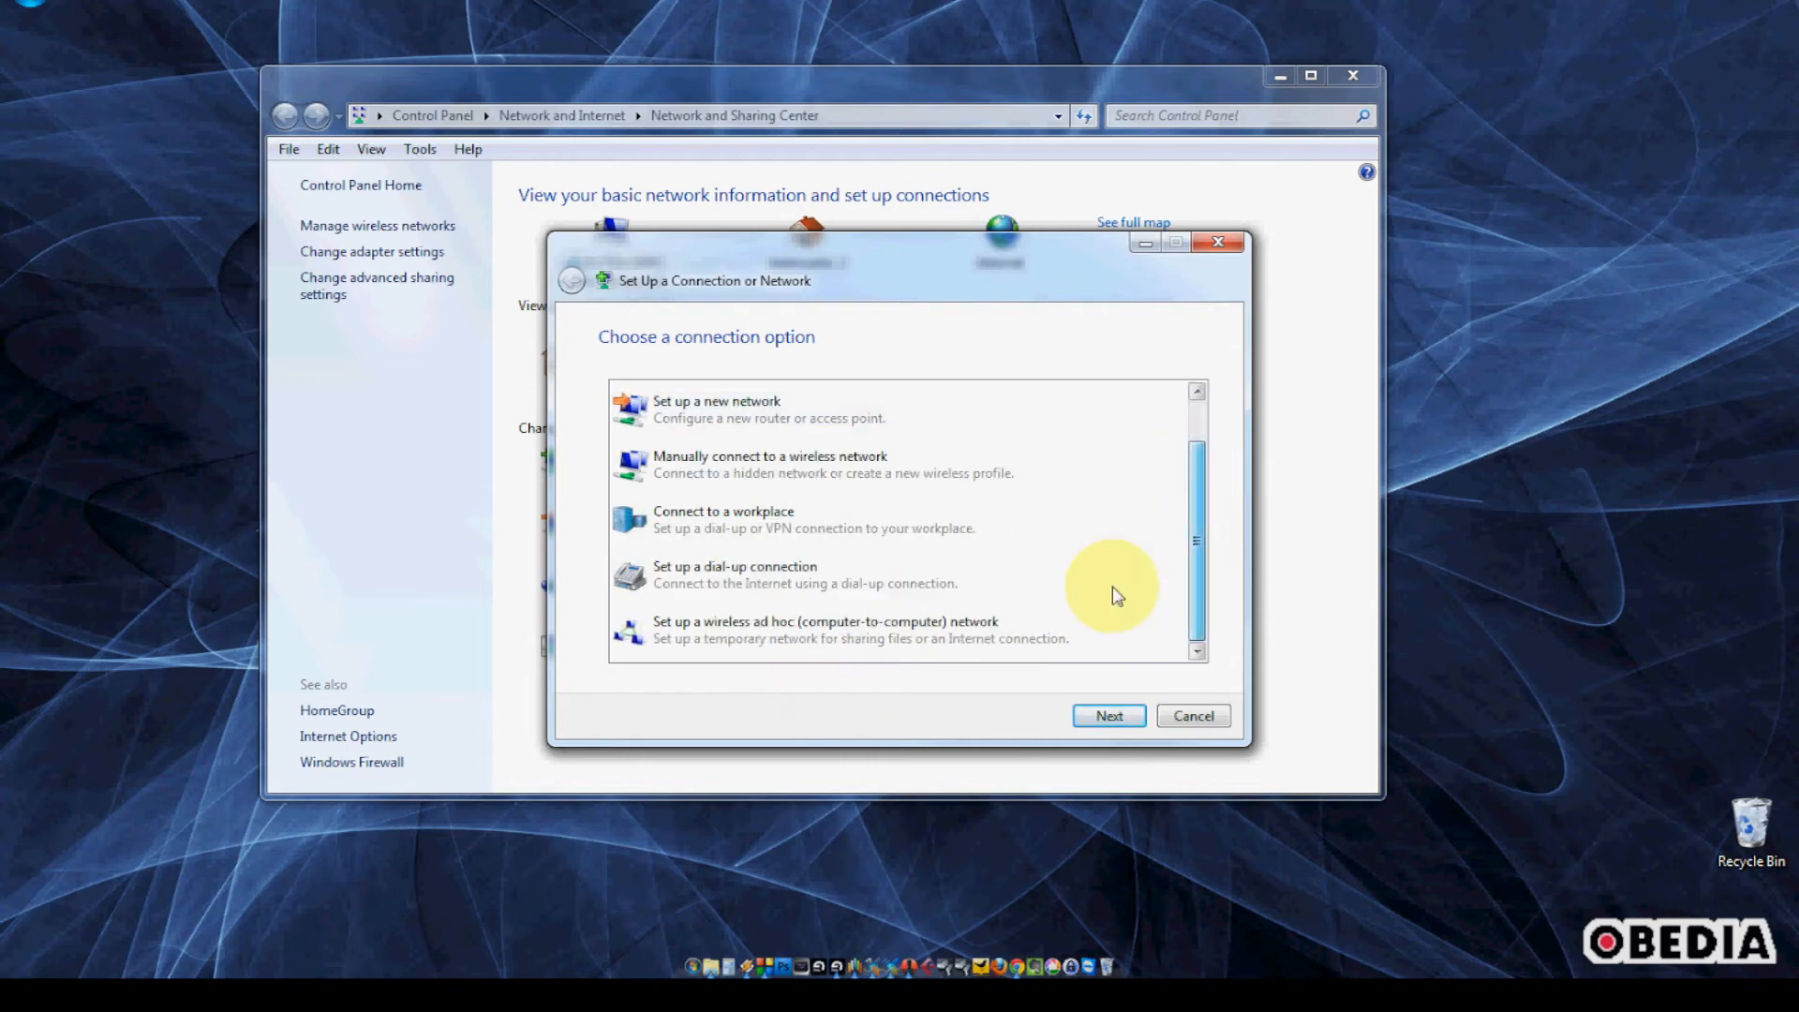
left_click(745, 629)
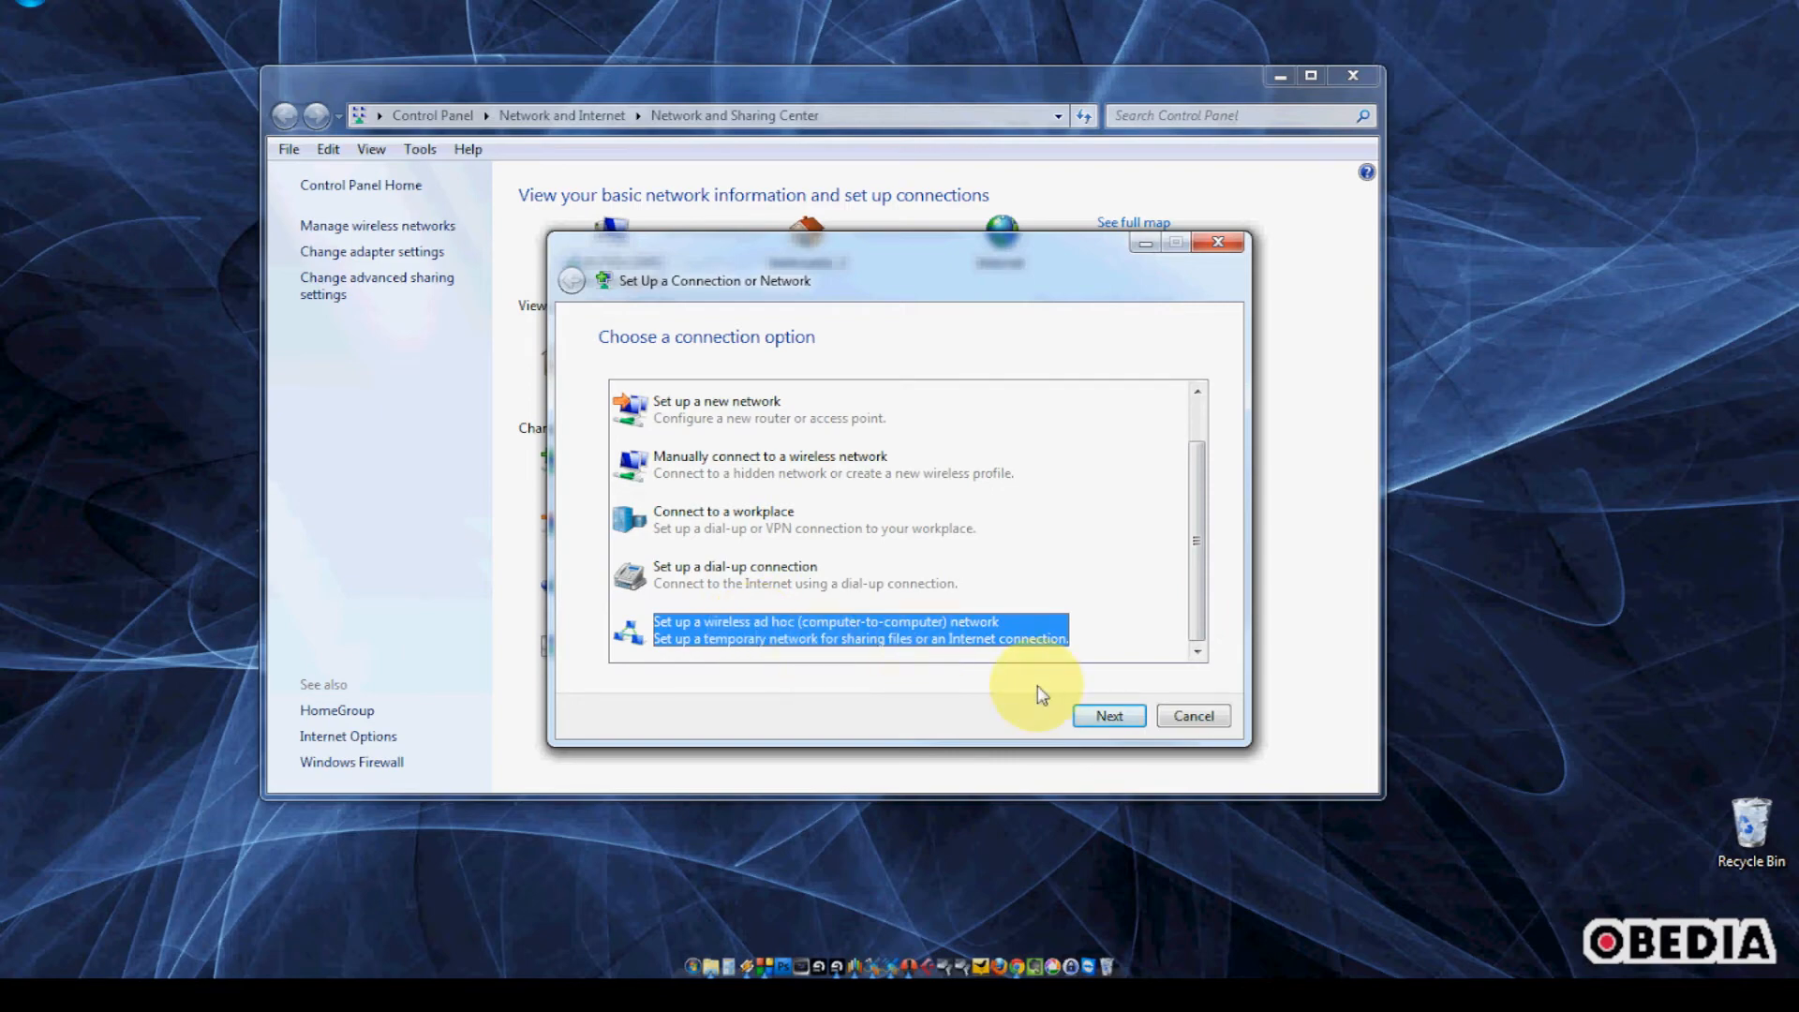
left_click(1114, 717)
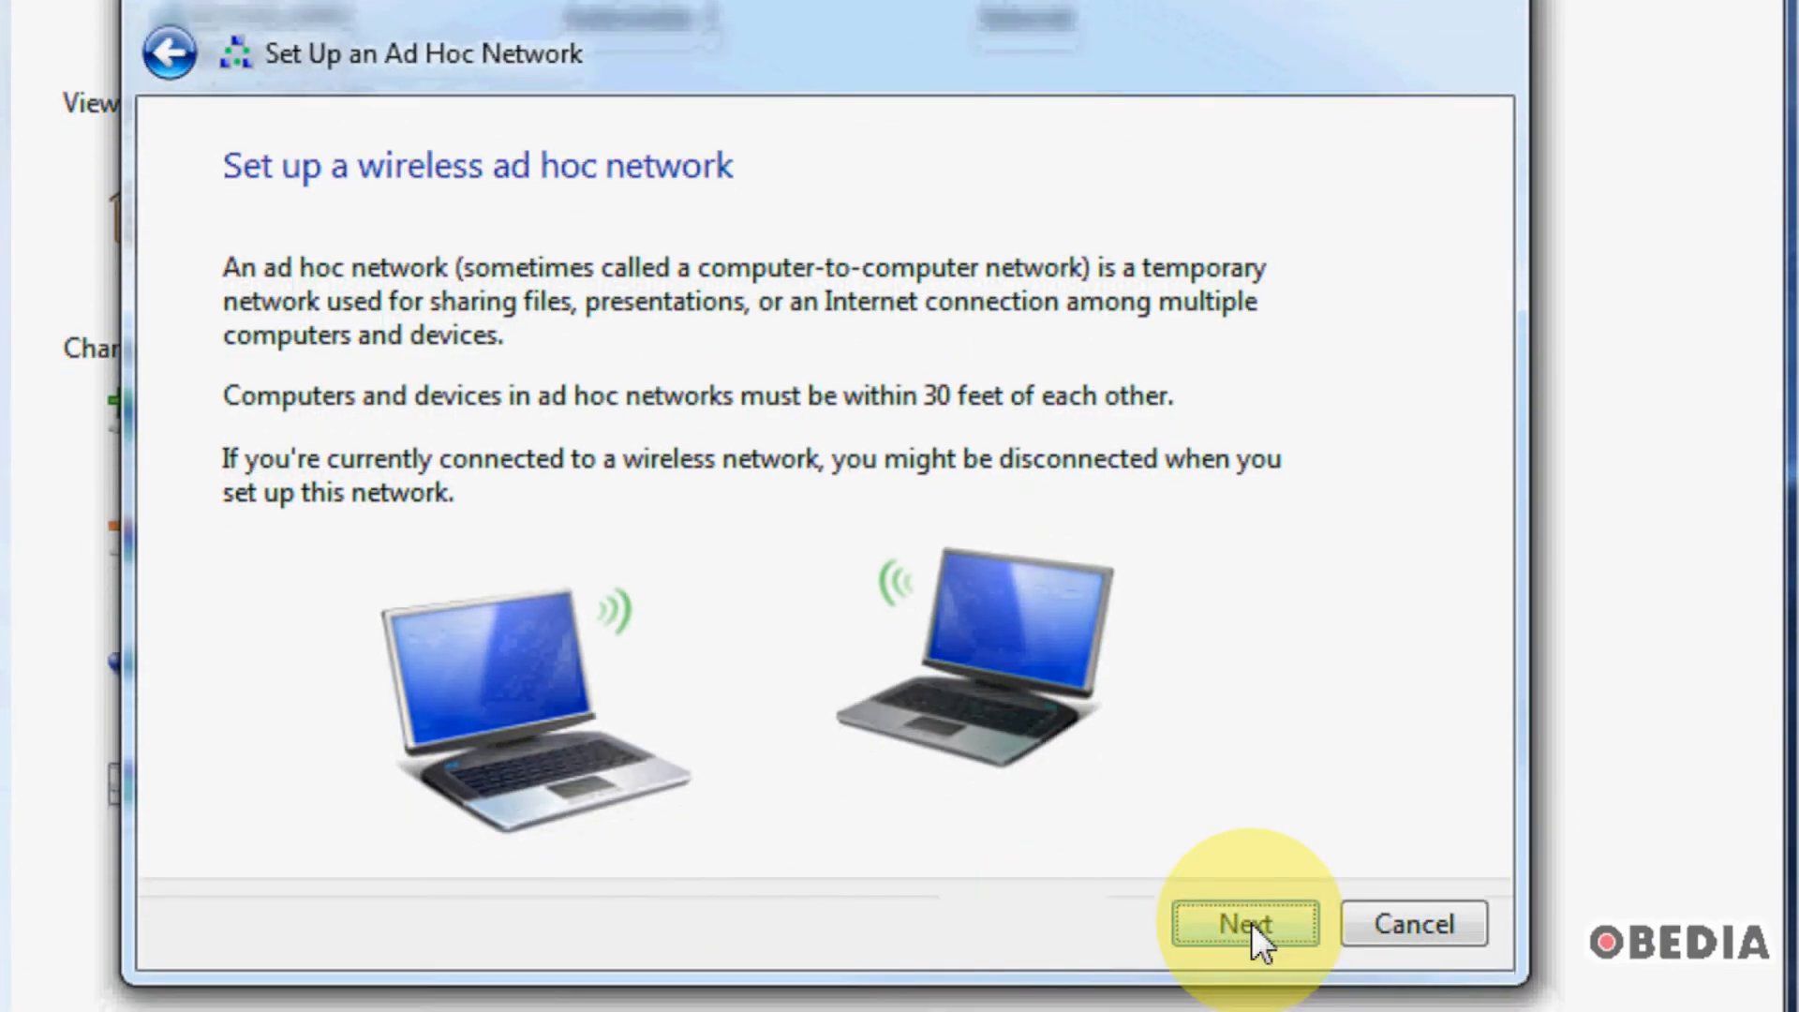
left_click(1251, 922)
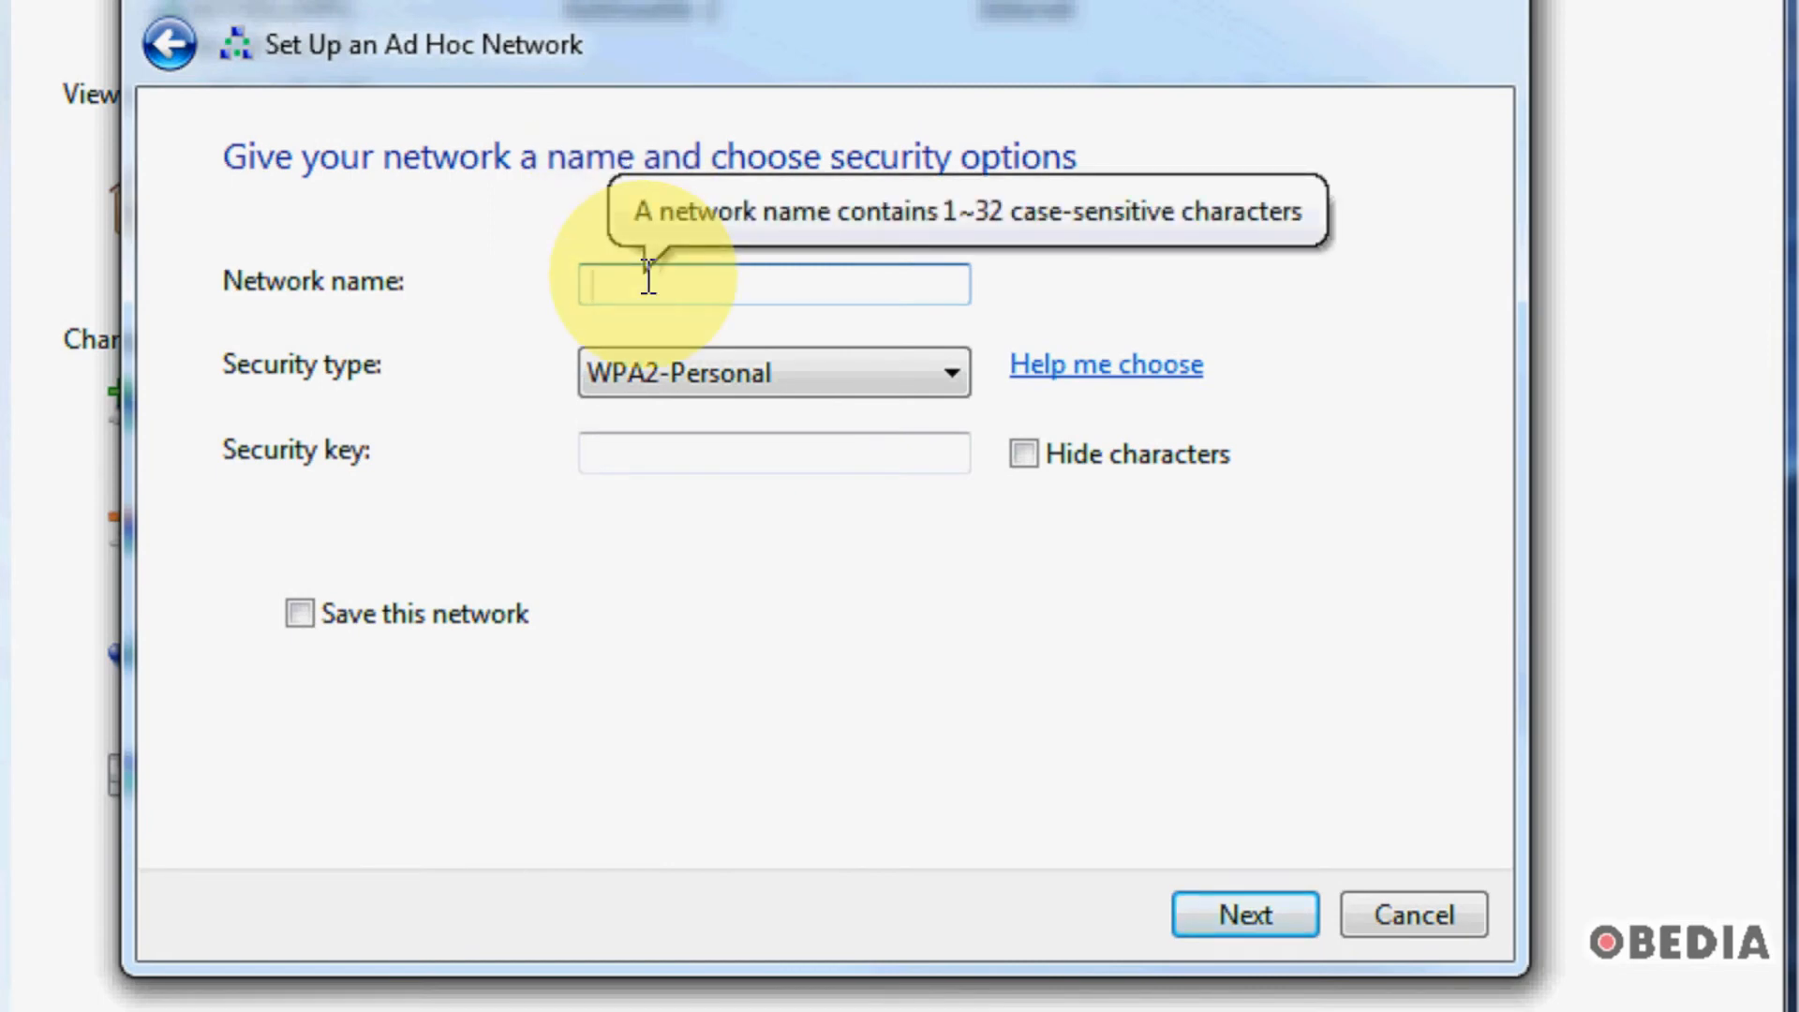
Step: Name the ad hoc network touchable and set its security type to WEP
type("touchable")
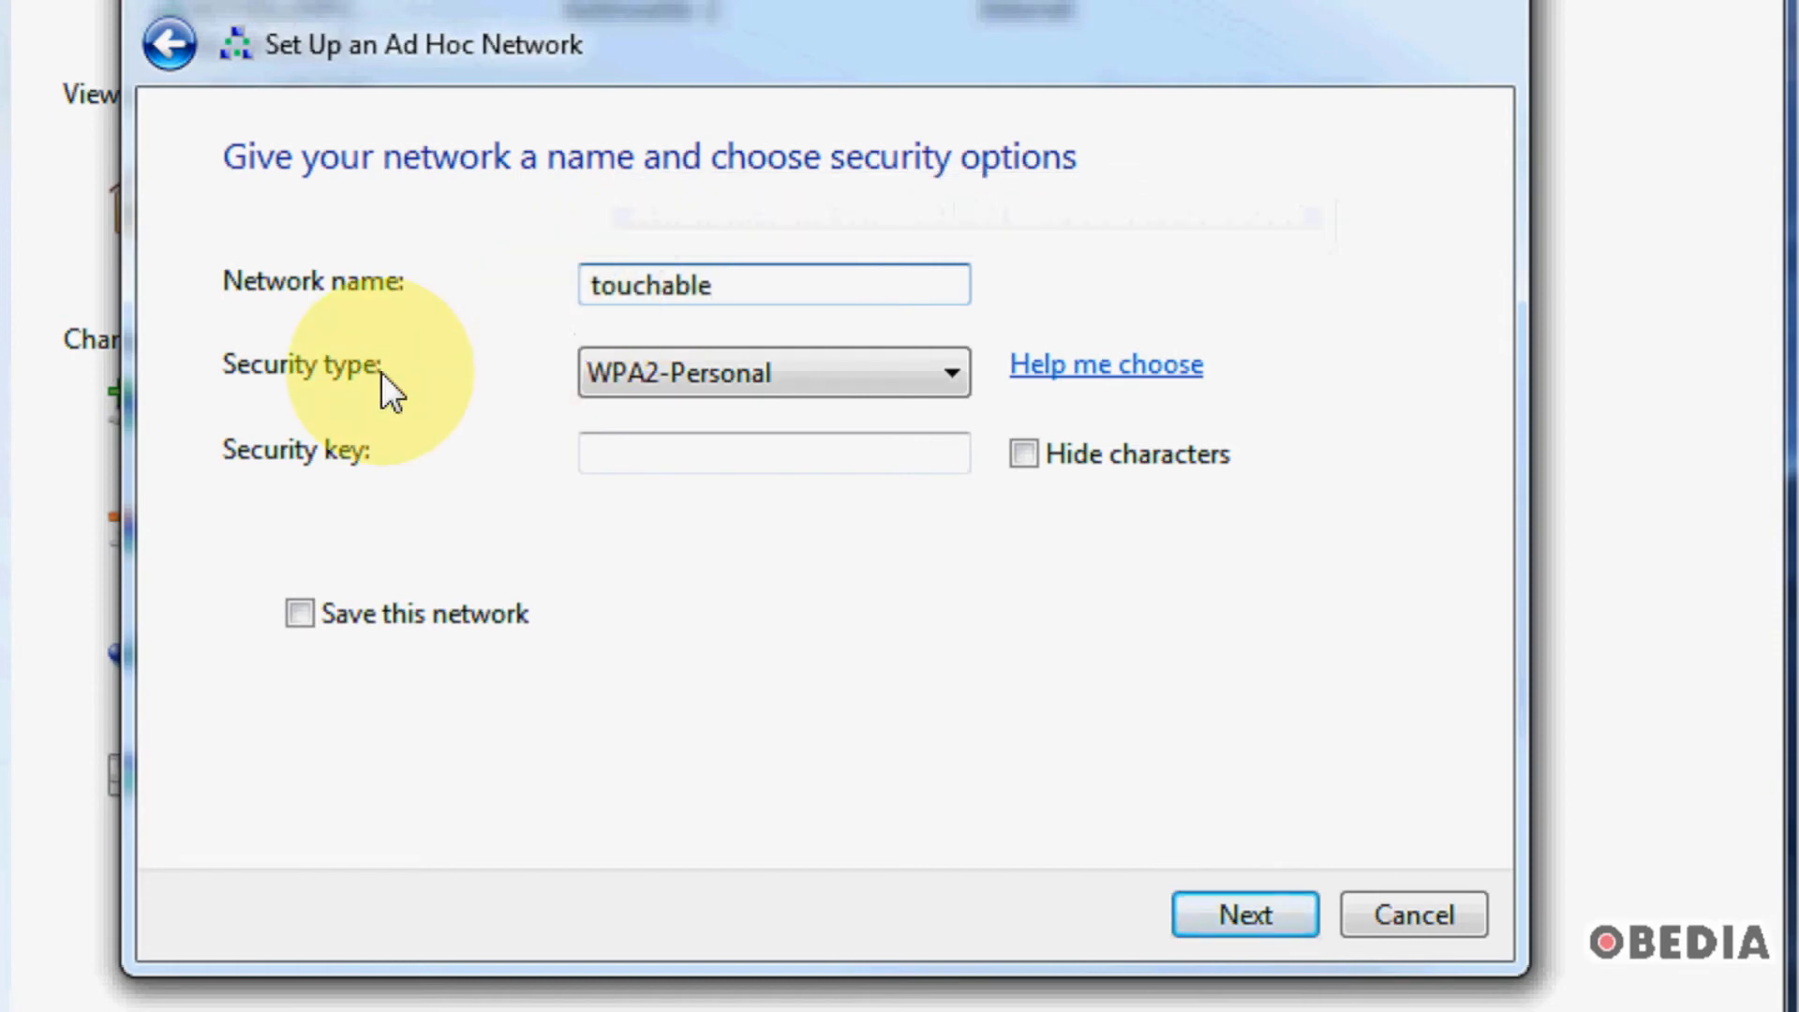
left_click(688, 385)
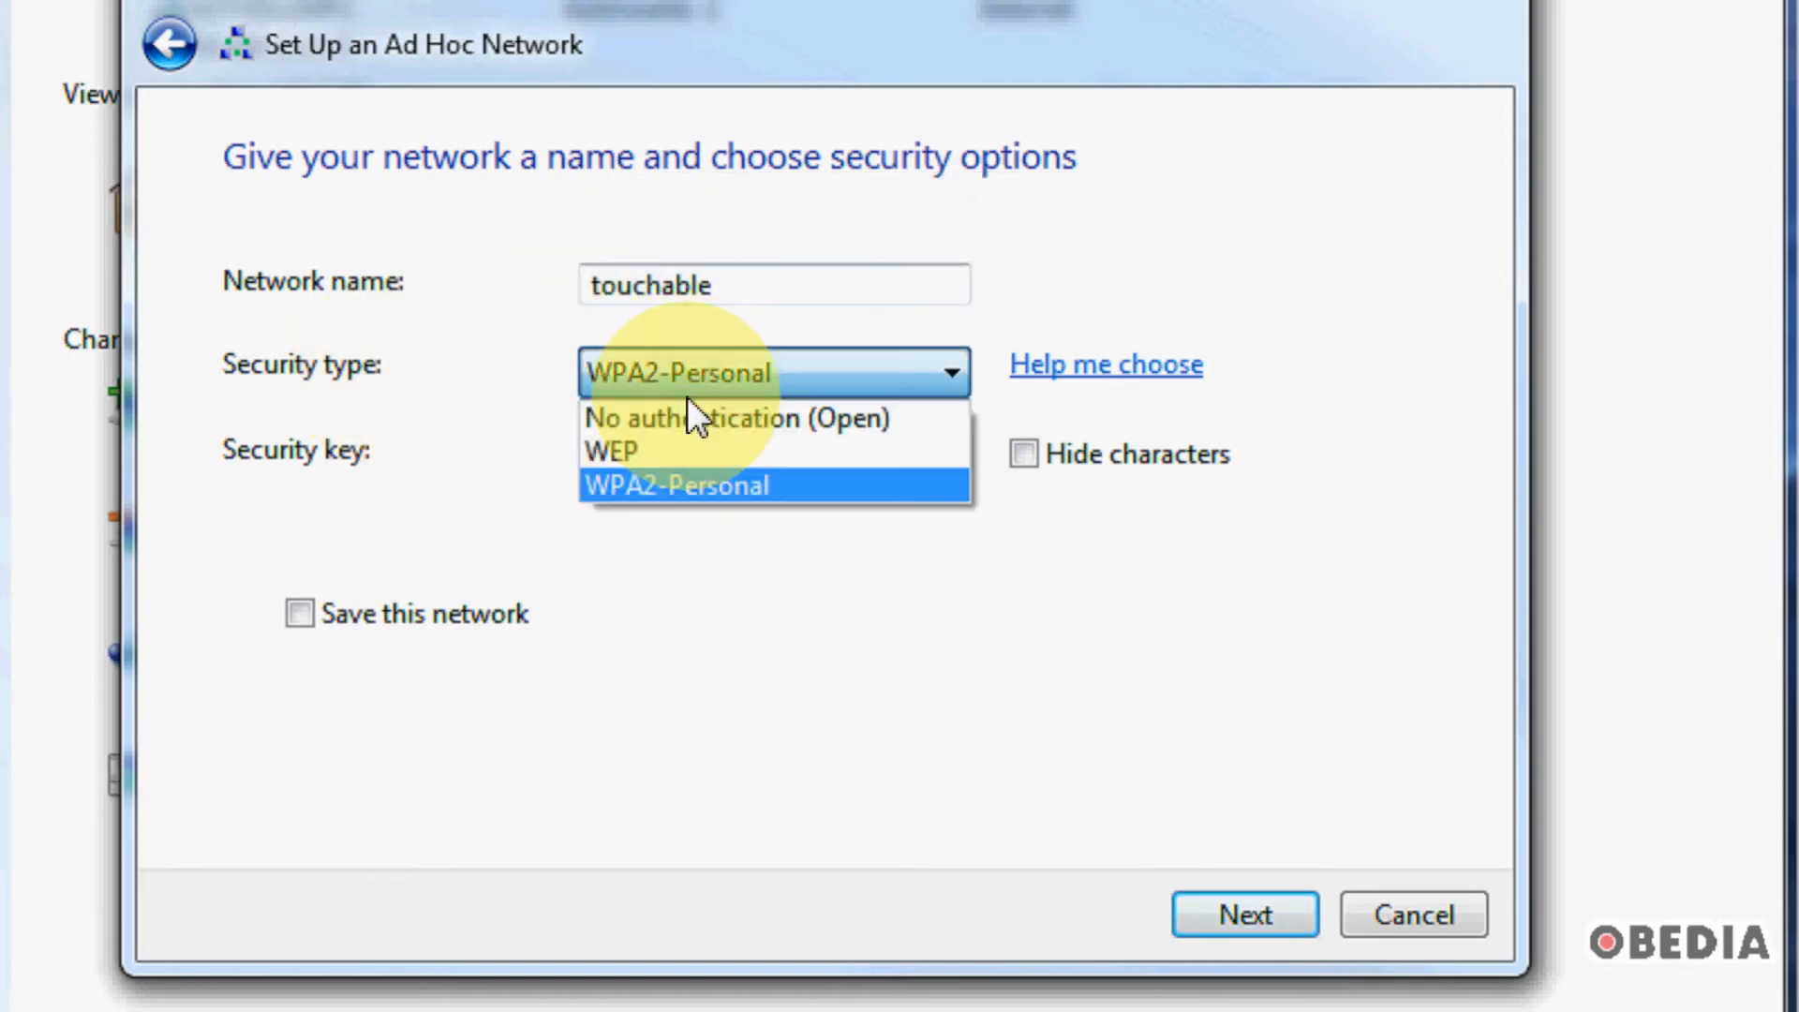
left_click(683, 451)
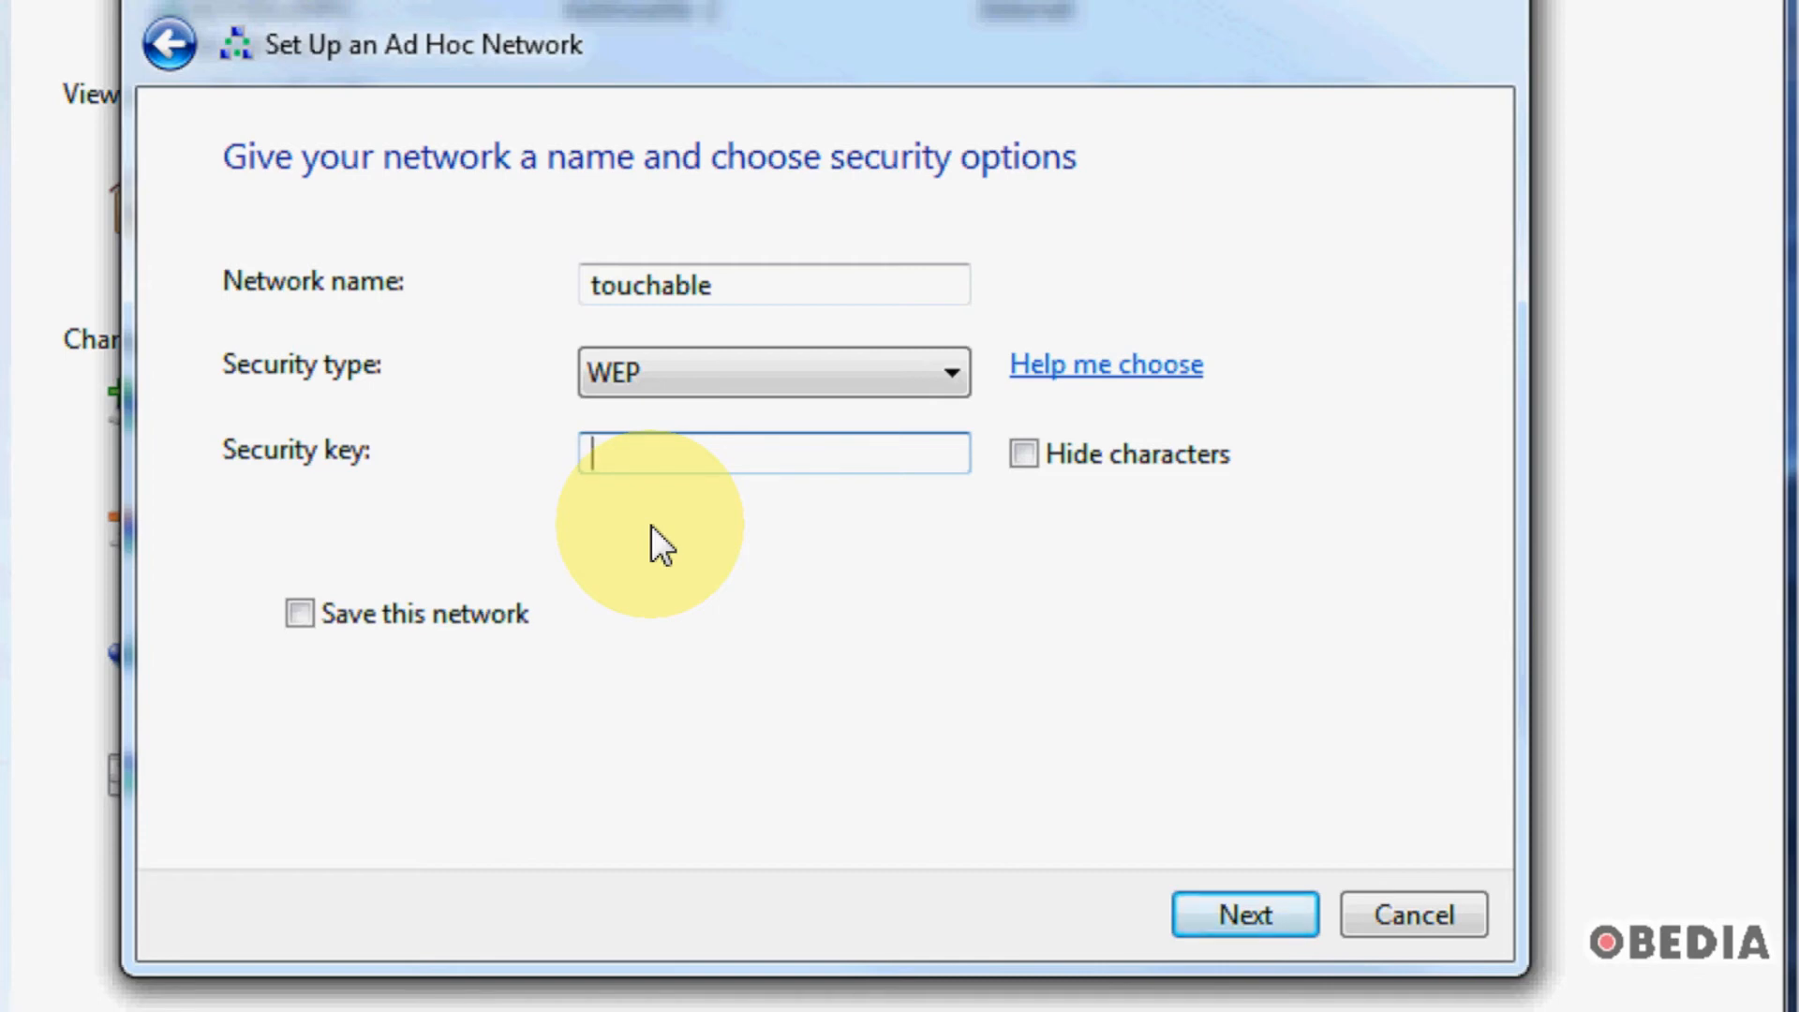
Step: Enter the network security key with its characters hidden, enable saving the network, and finish the ad hoc setup
left_click(1031, 473)
left_click(764, 450)
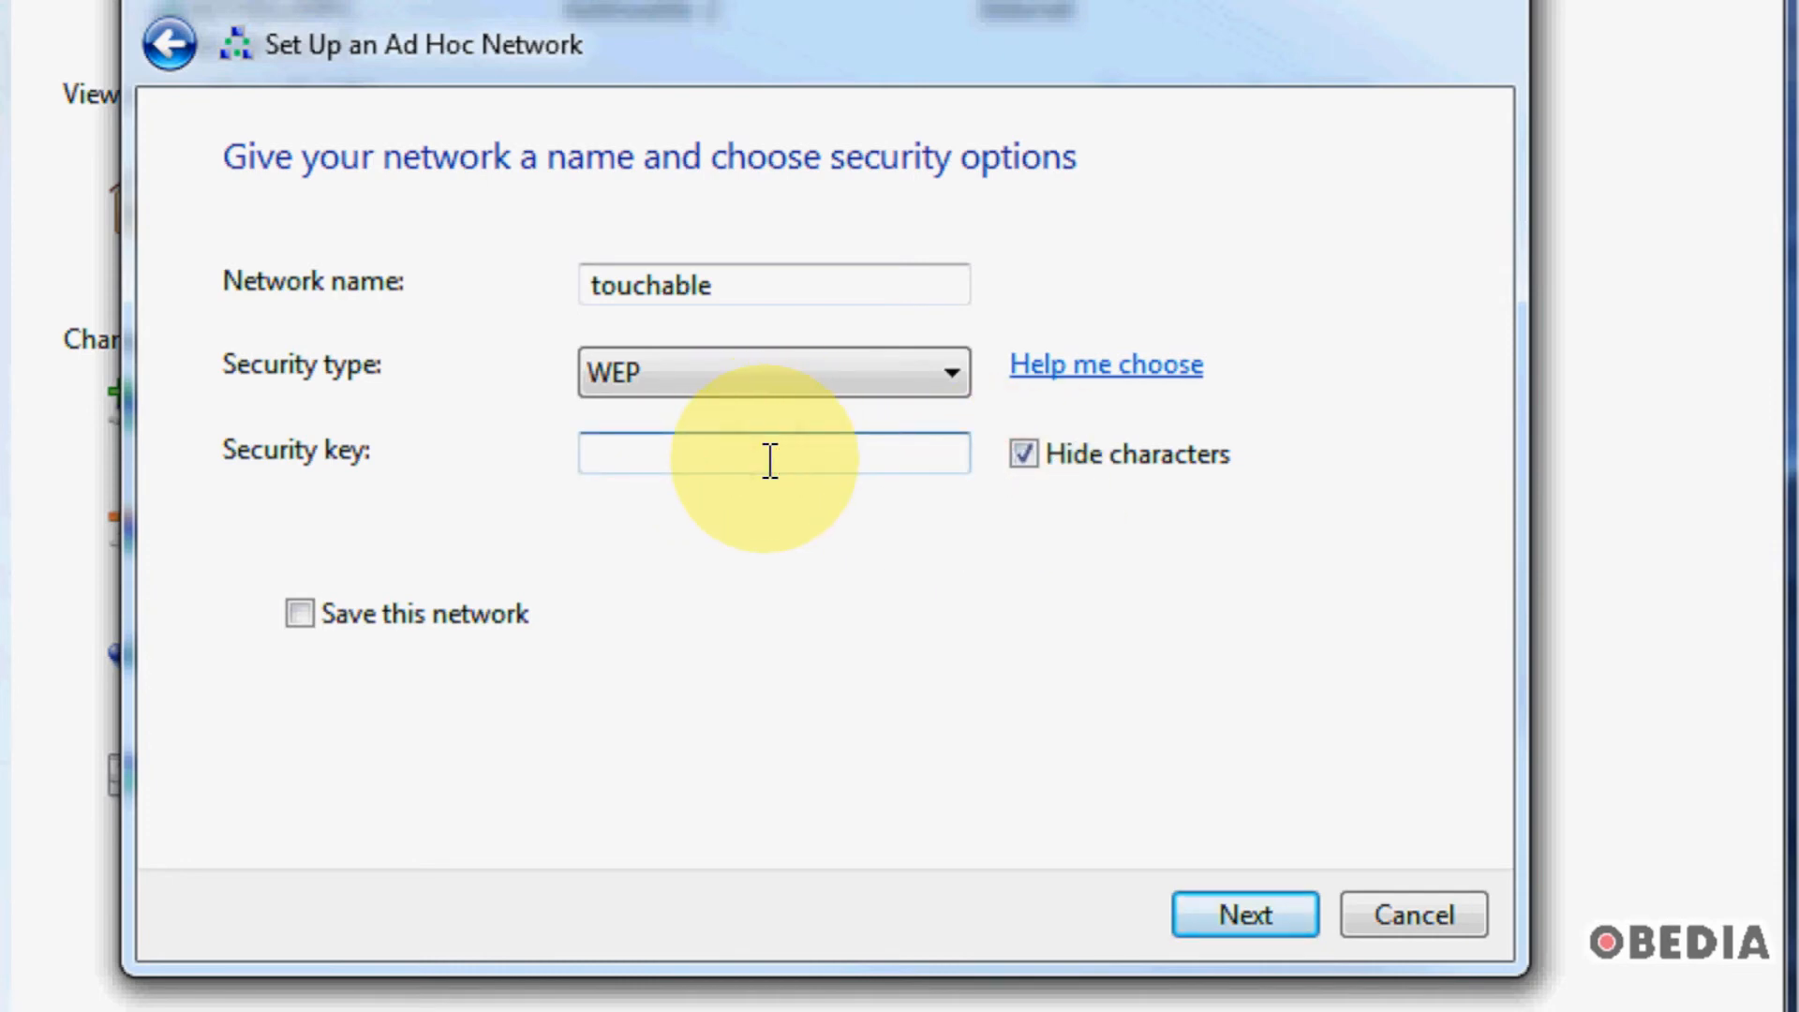
type("•••••")
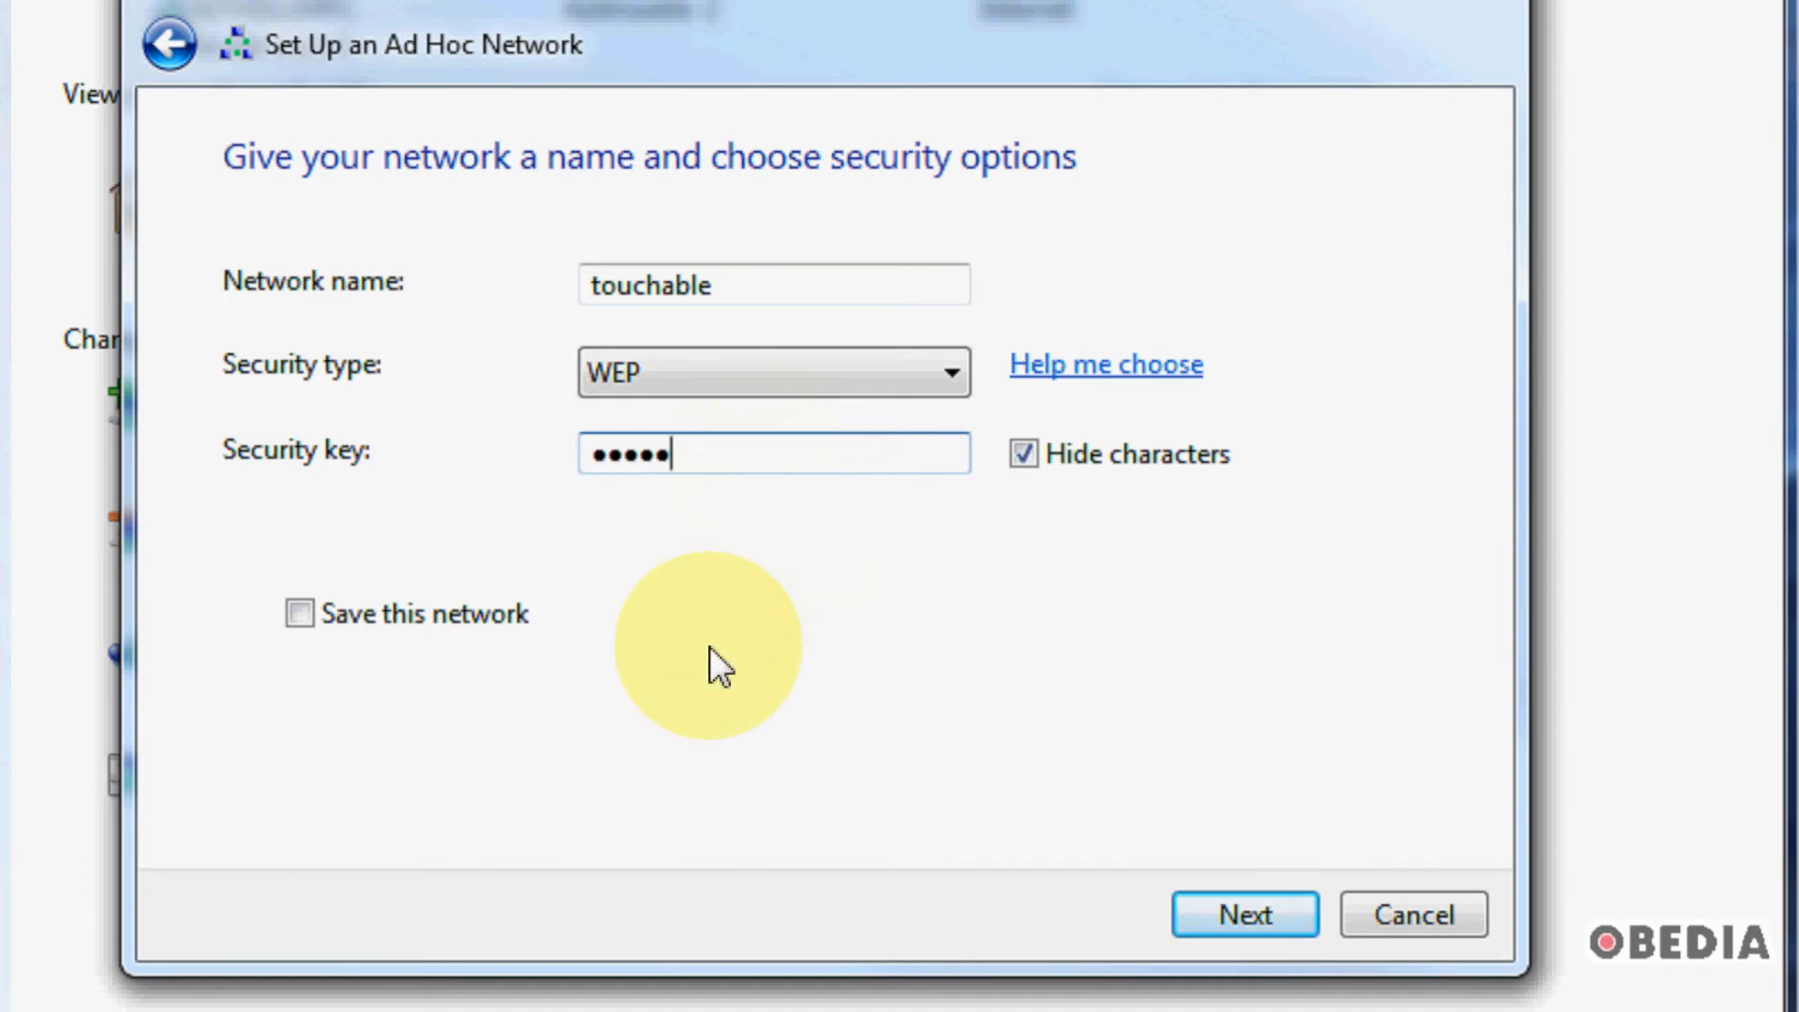
left_click(430, 611)
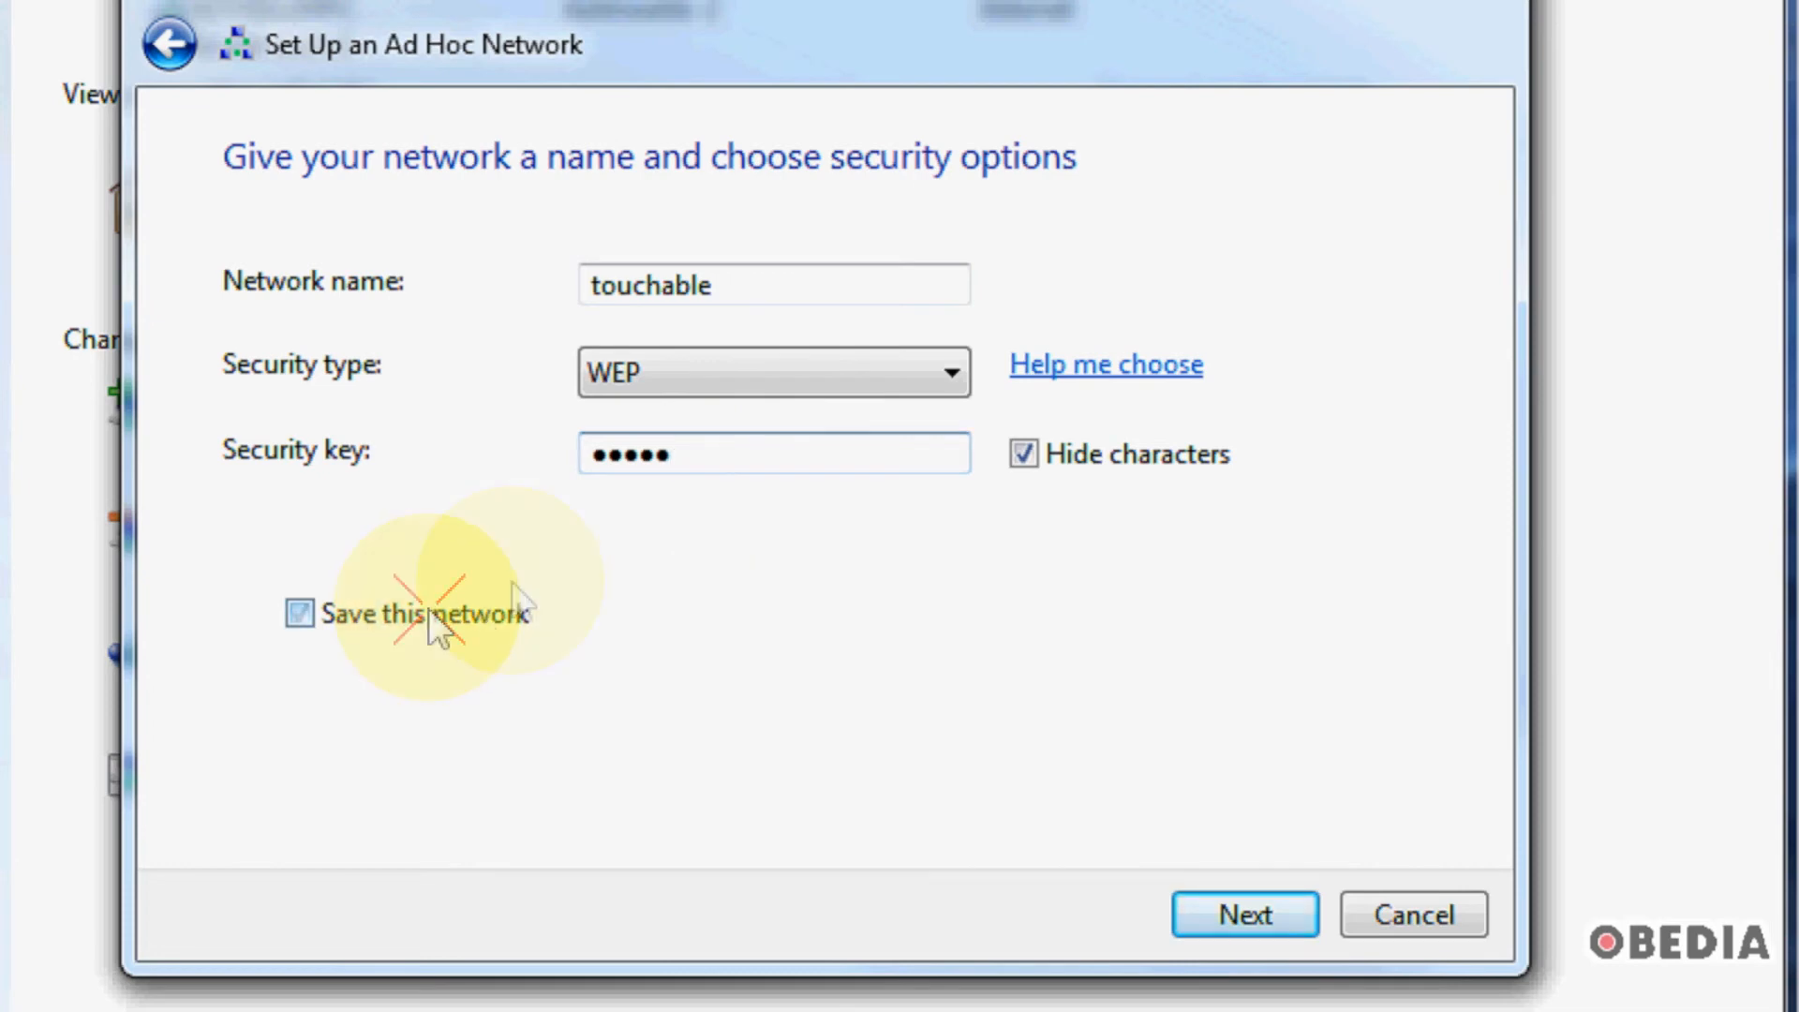
left_click(1256, 917)
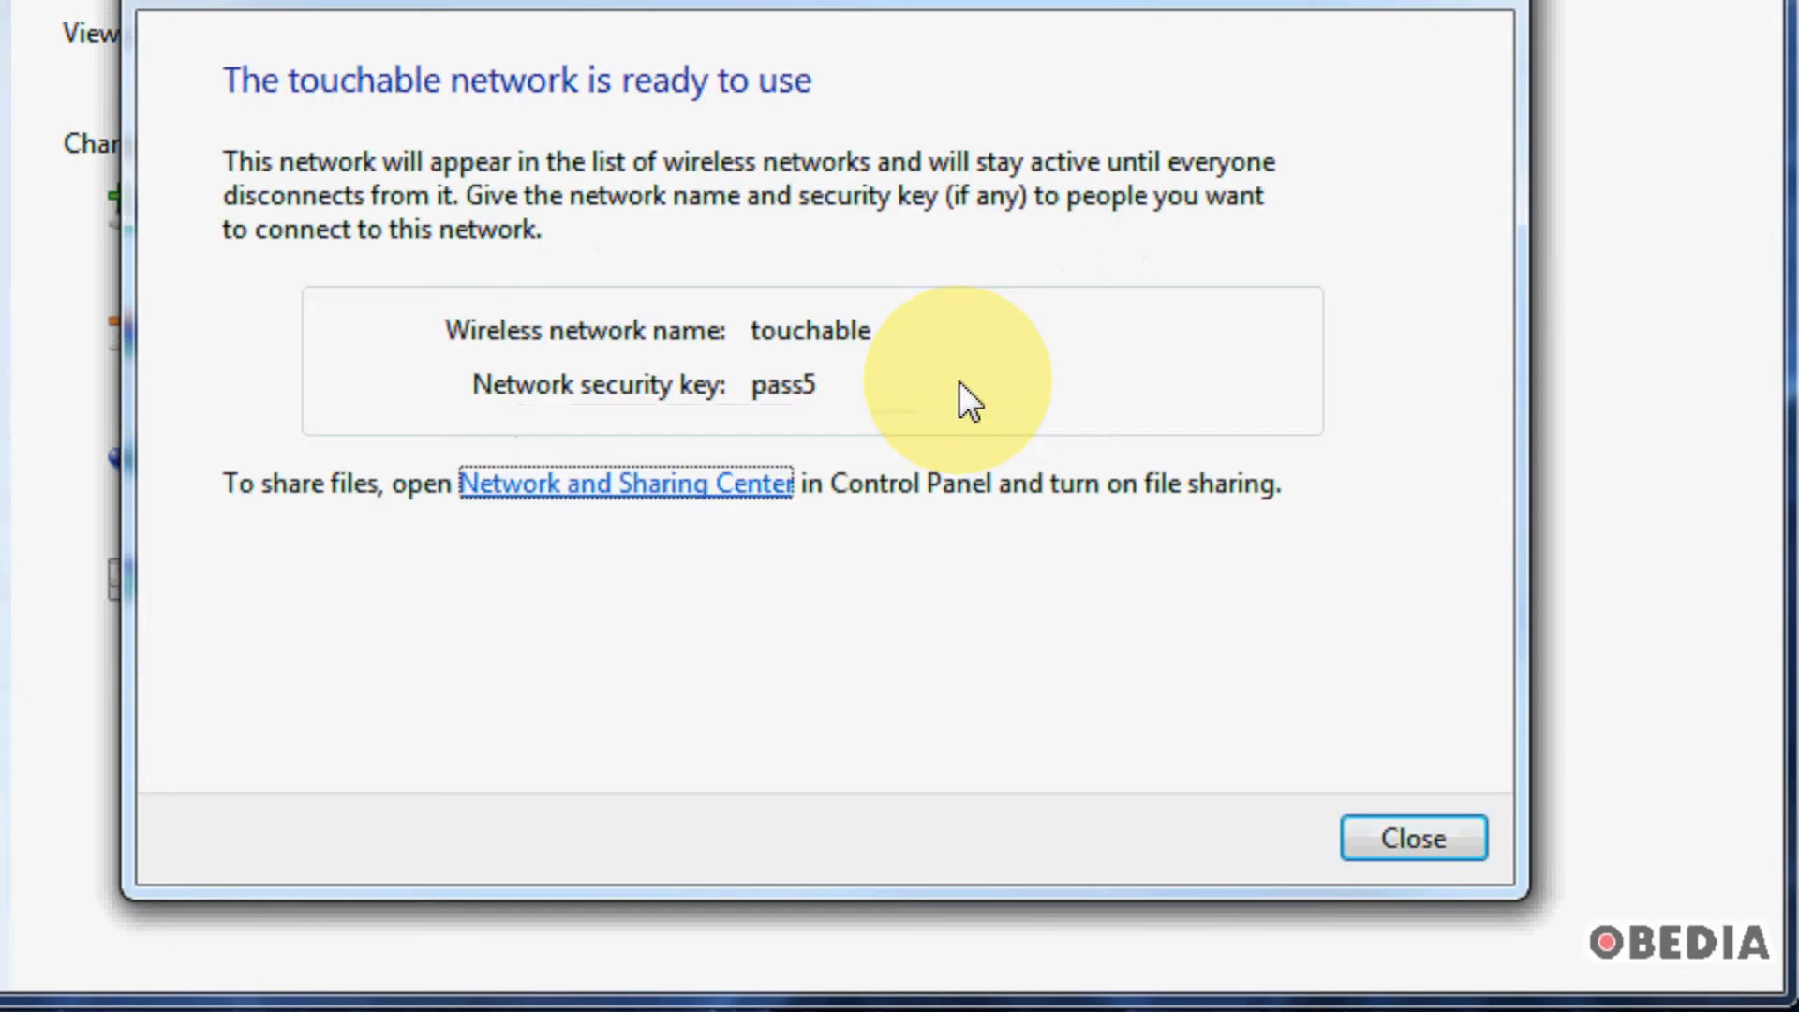
left_click(1436, 838)
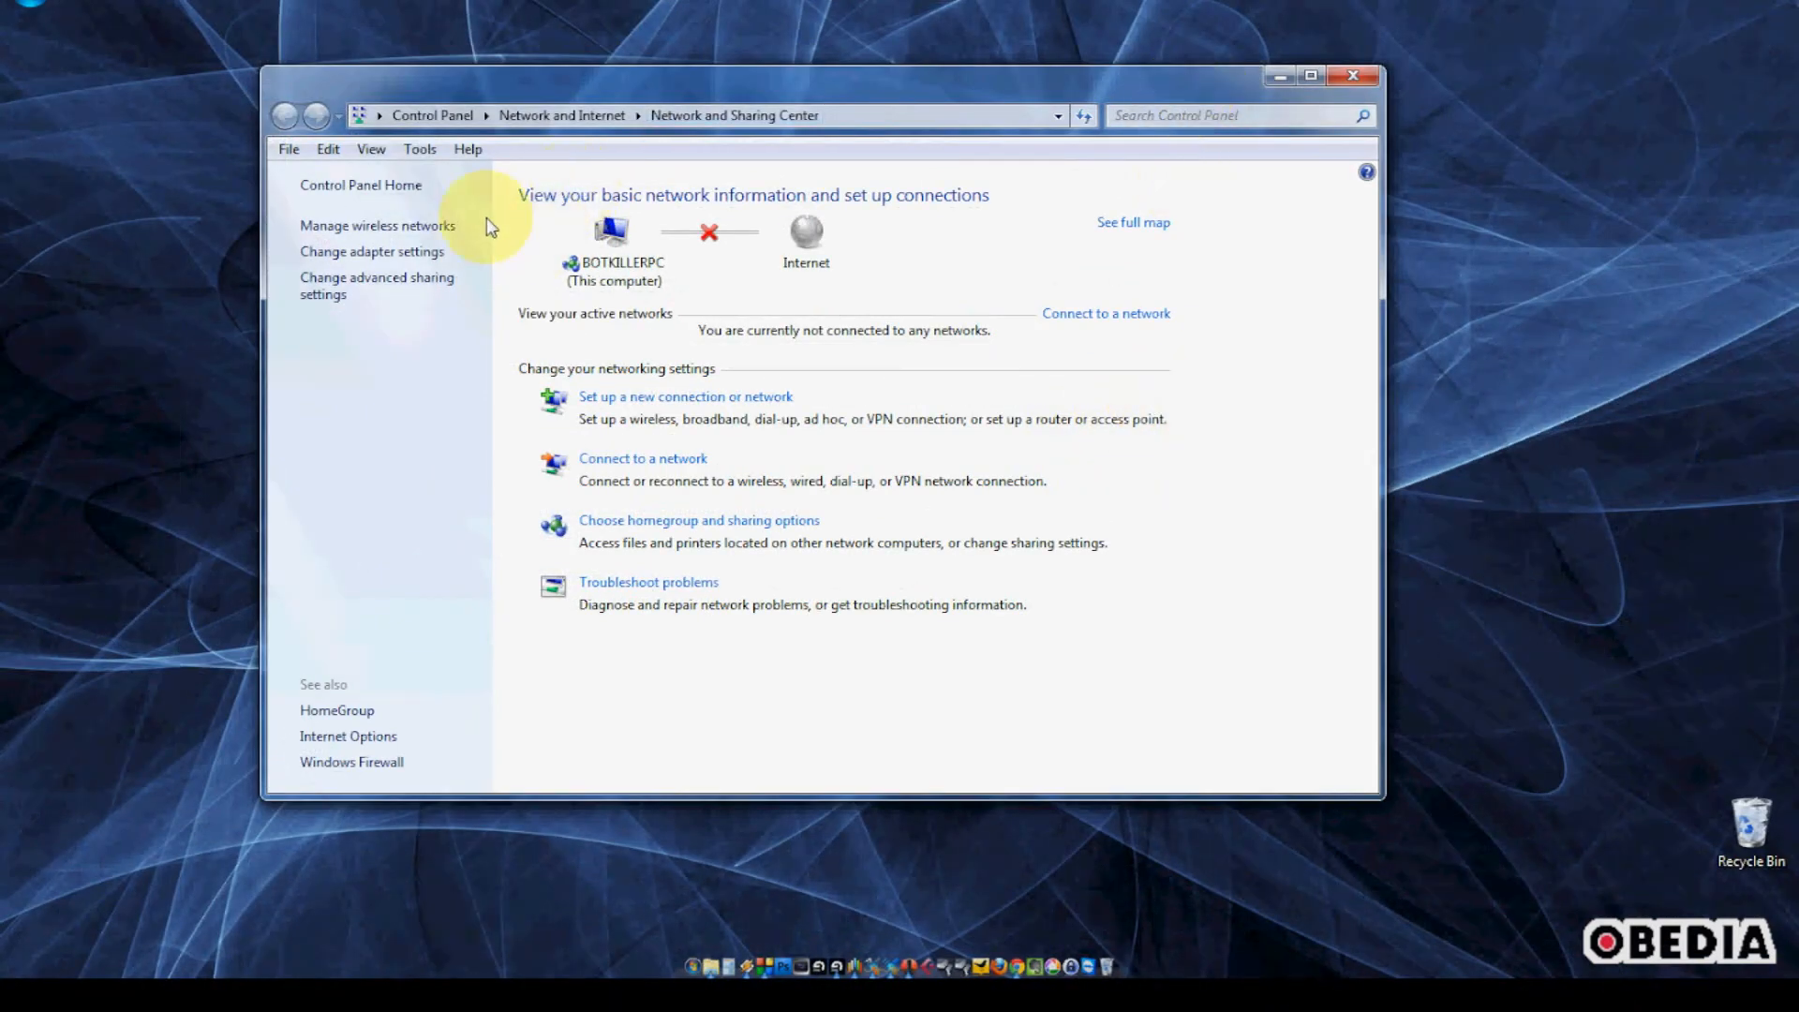
Step: Open the list of managed wireless networks and select the touchable network
left_click(395, 229)
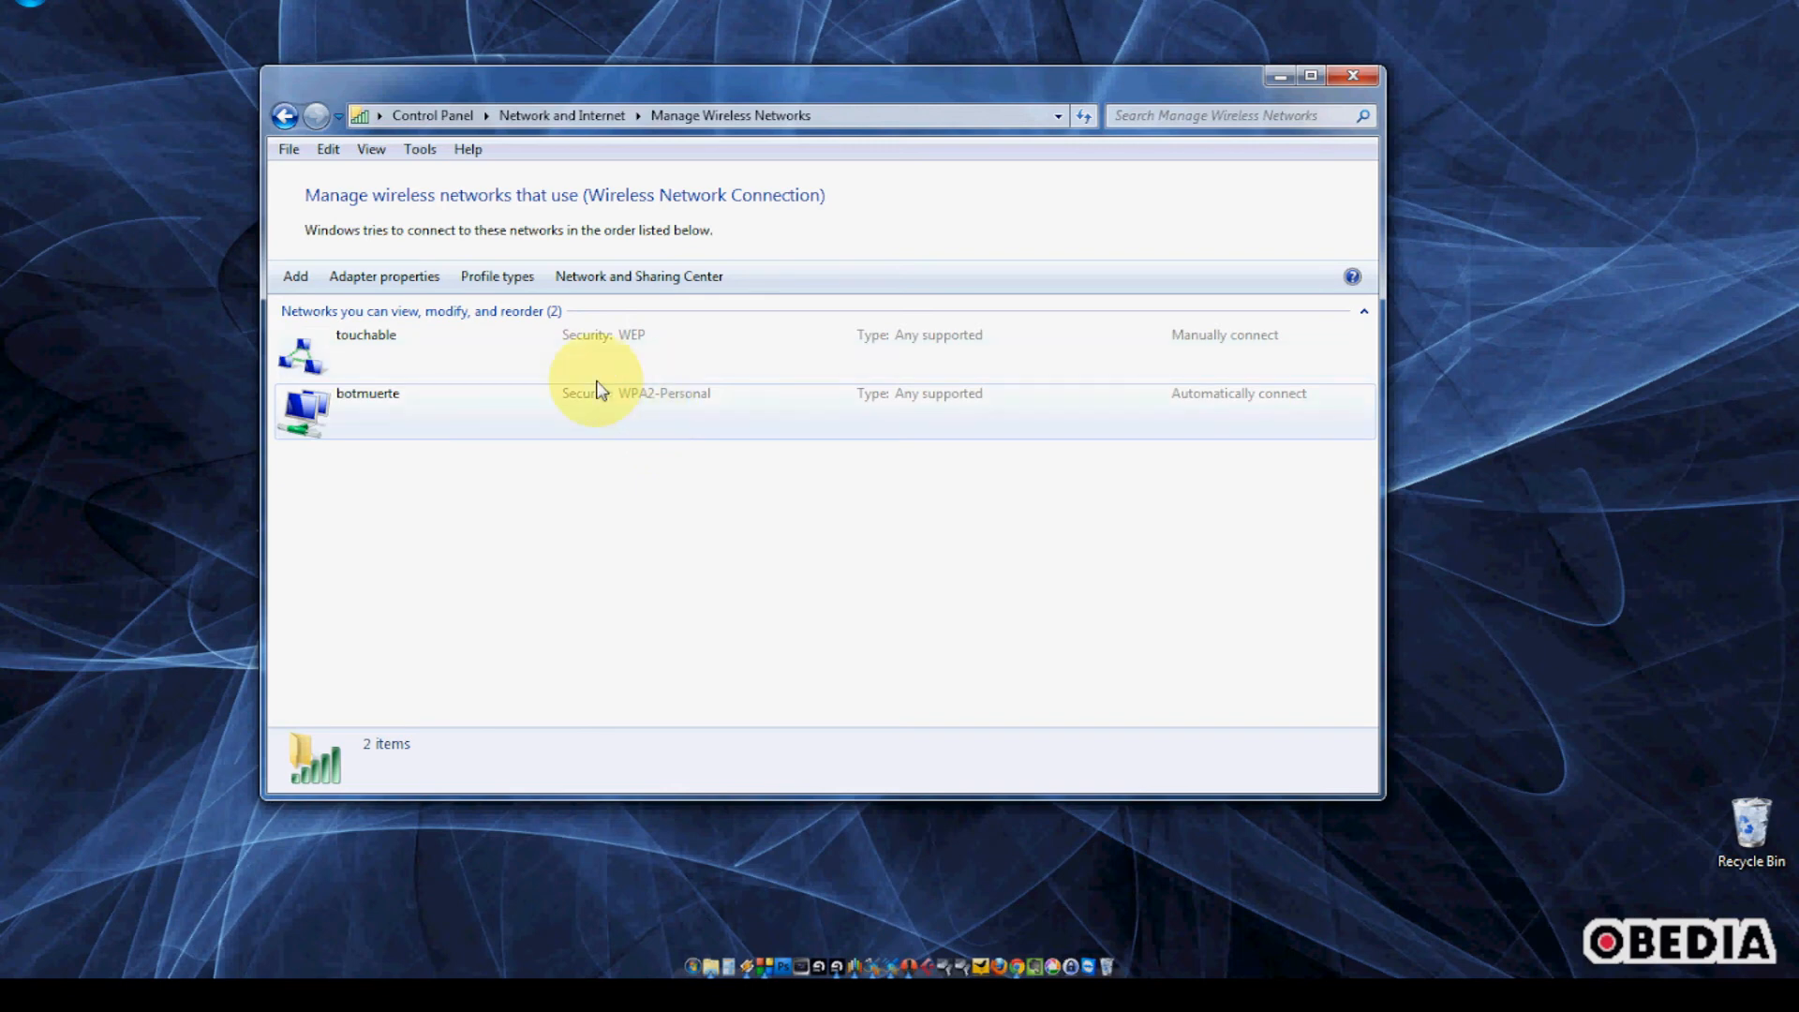
right_click(565, 355)
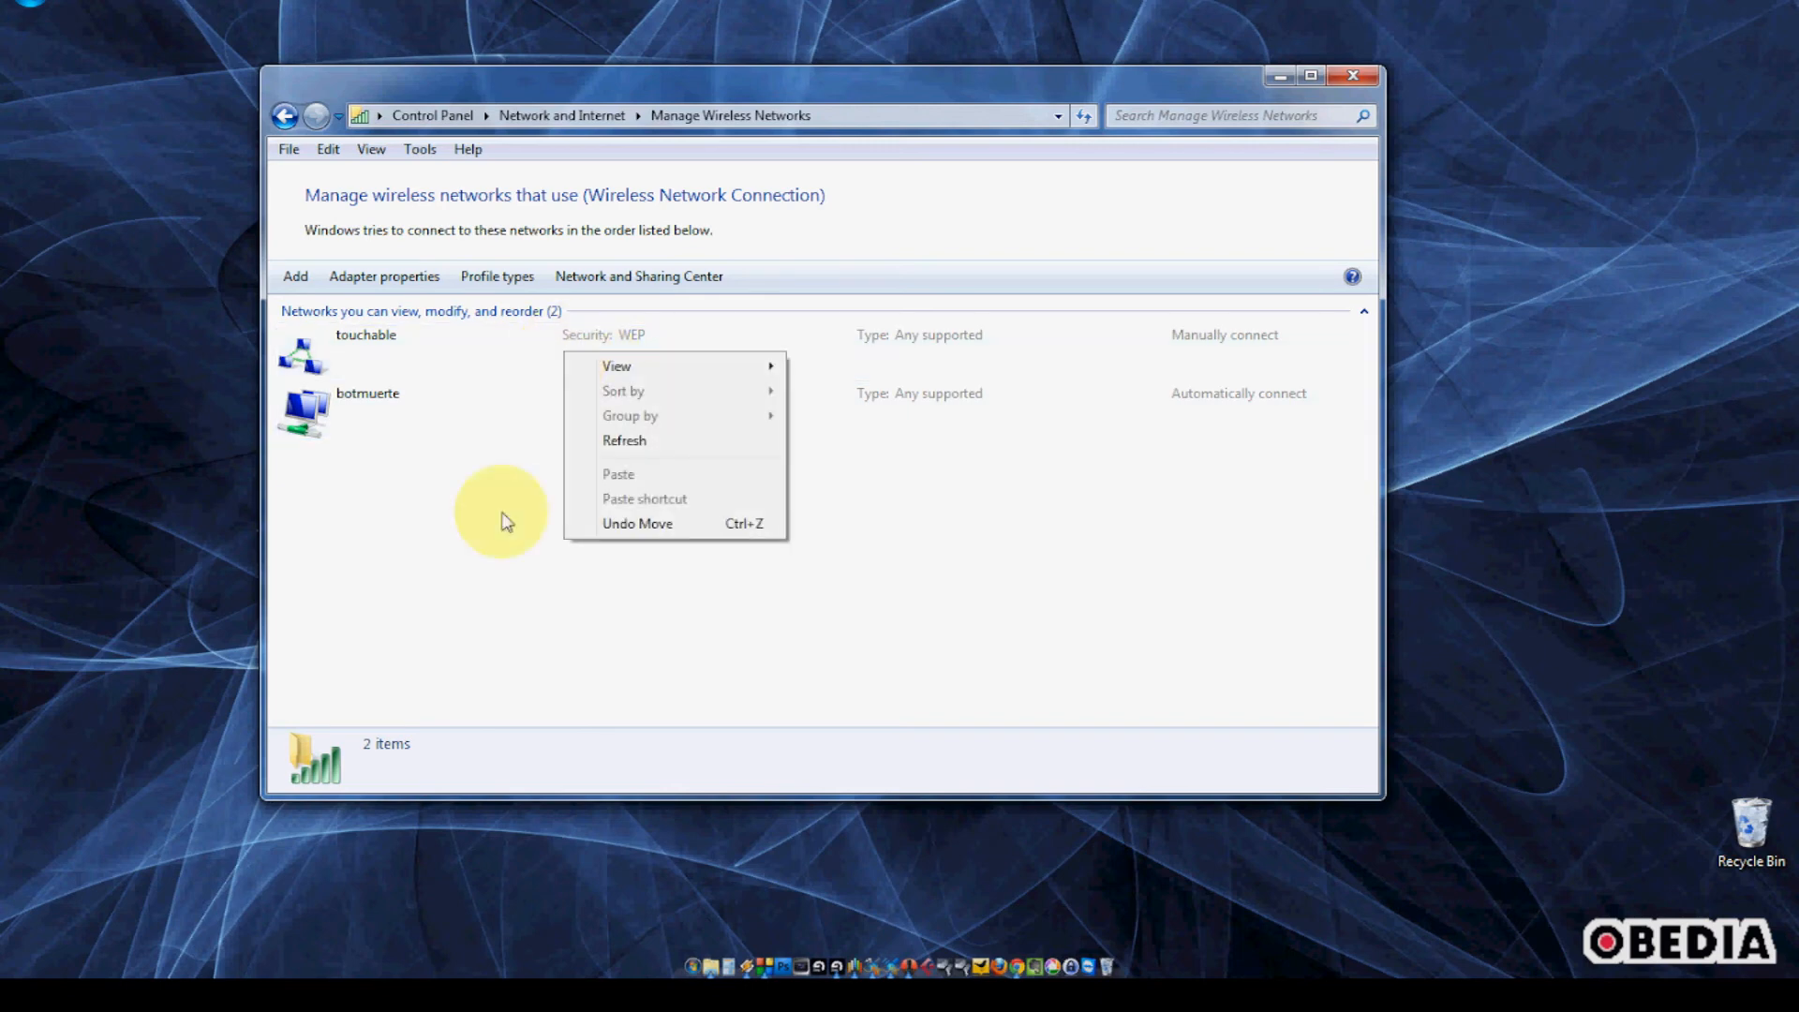
left_click(453, 353)
left_click(457, 357)
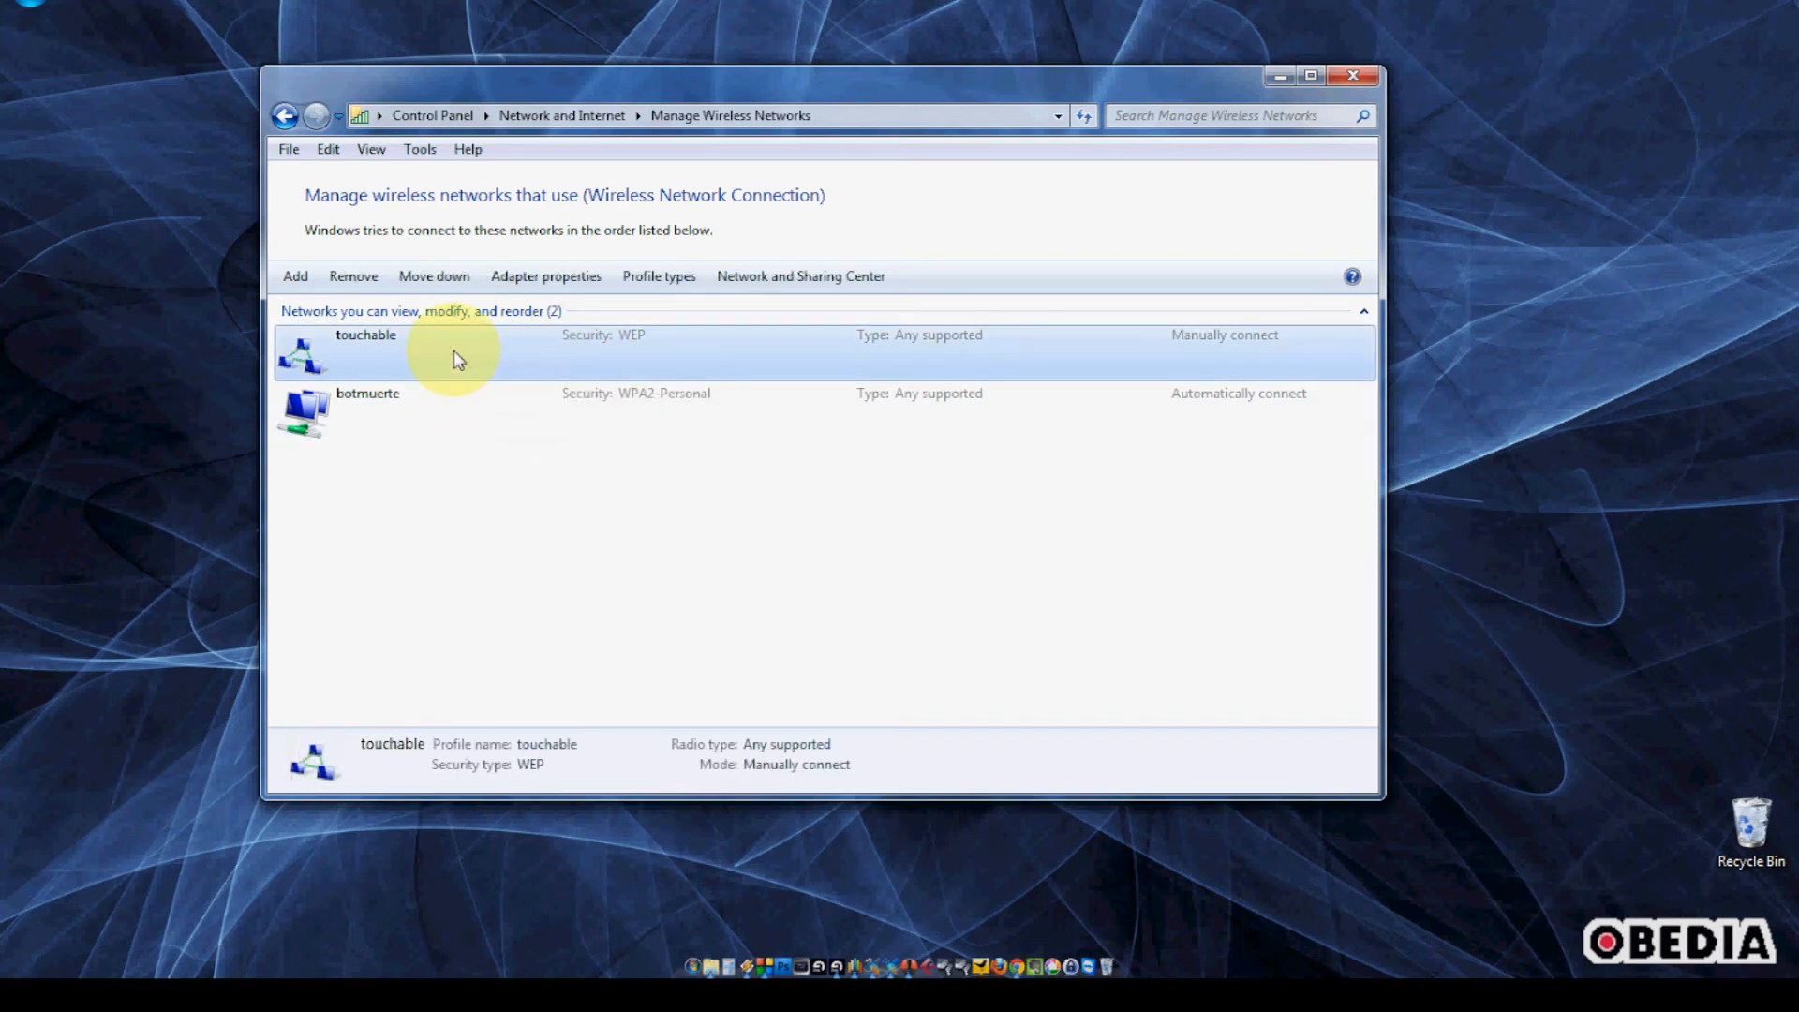
right_click(456, 359)
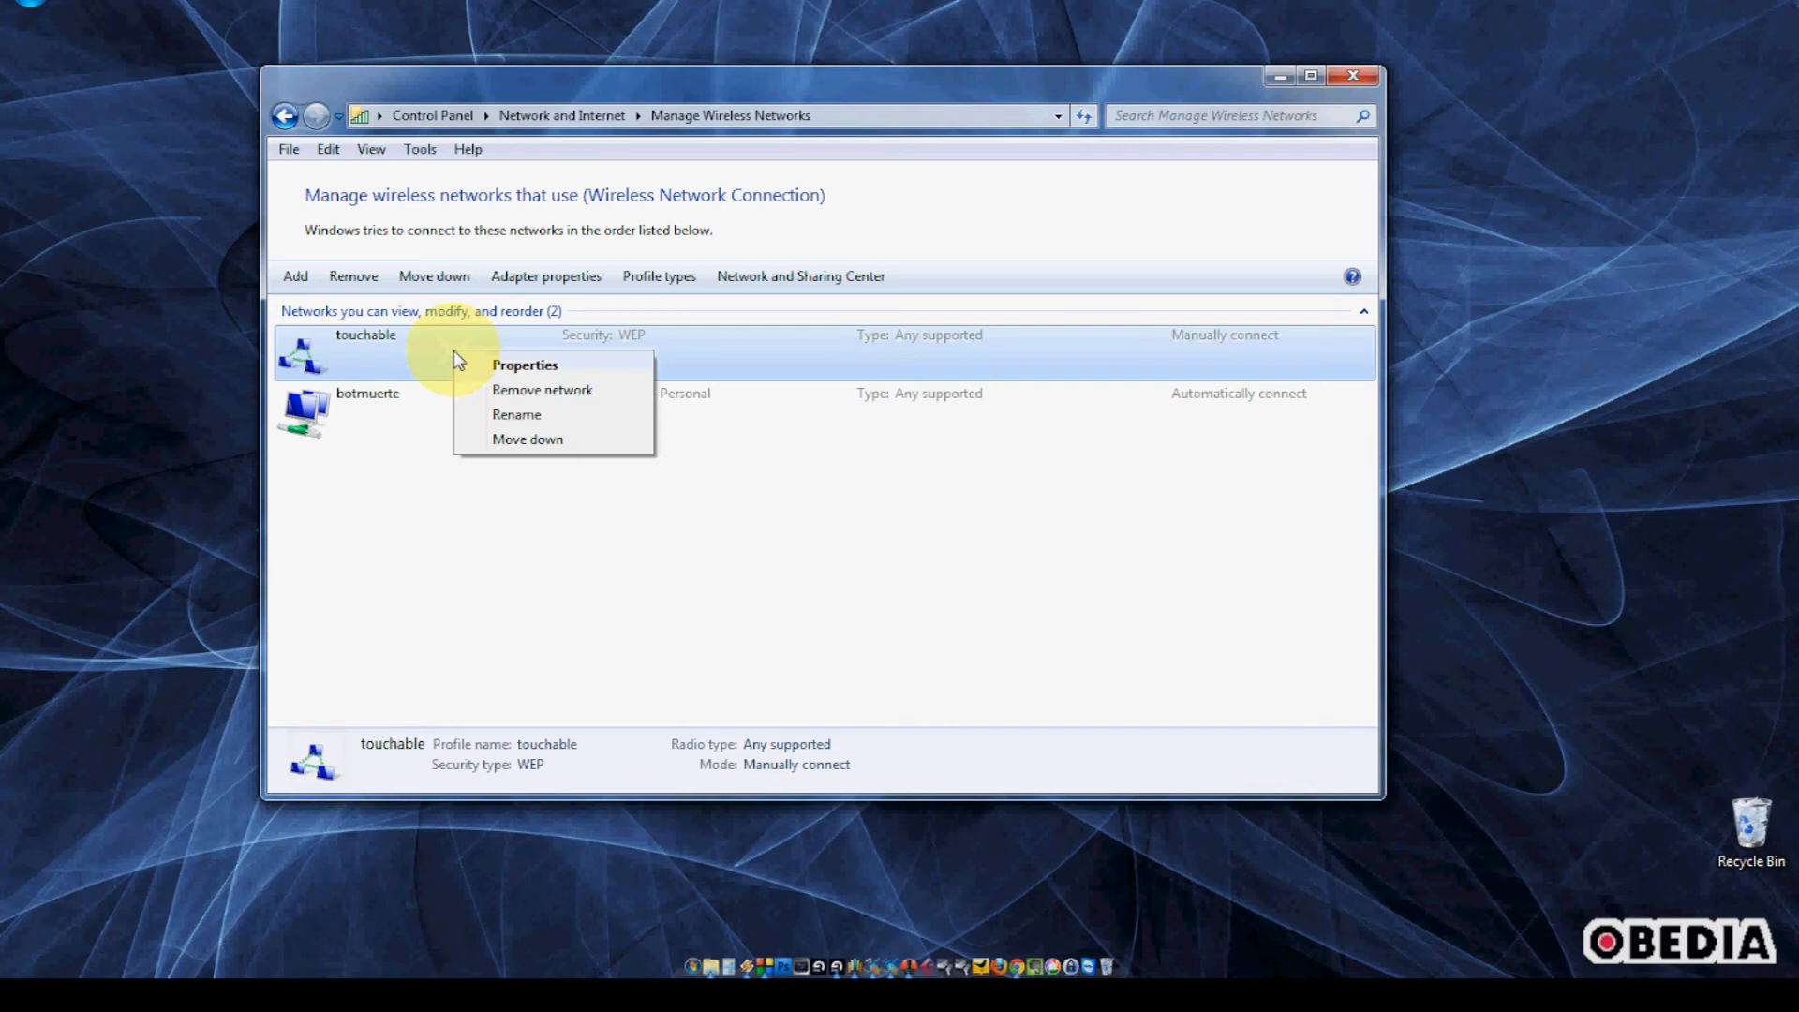
left_click(600, 579)
left_click(1083, 343)
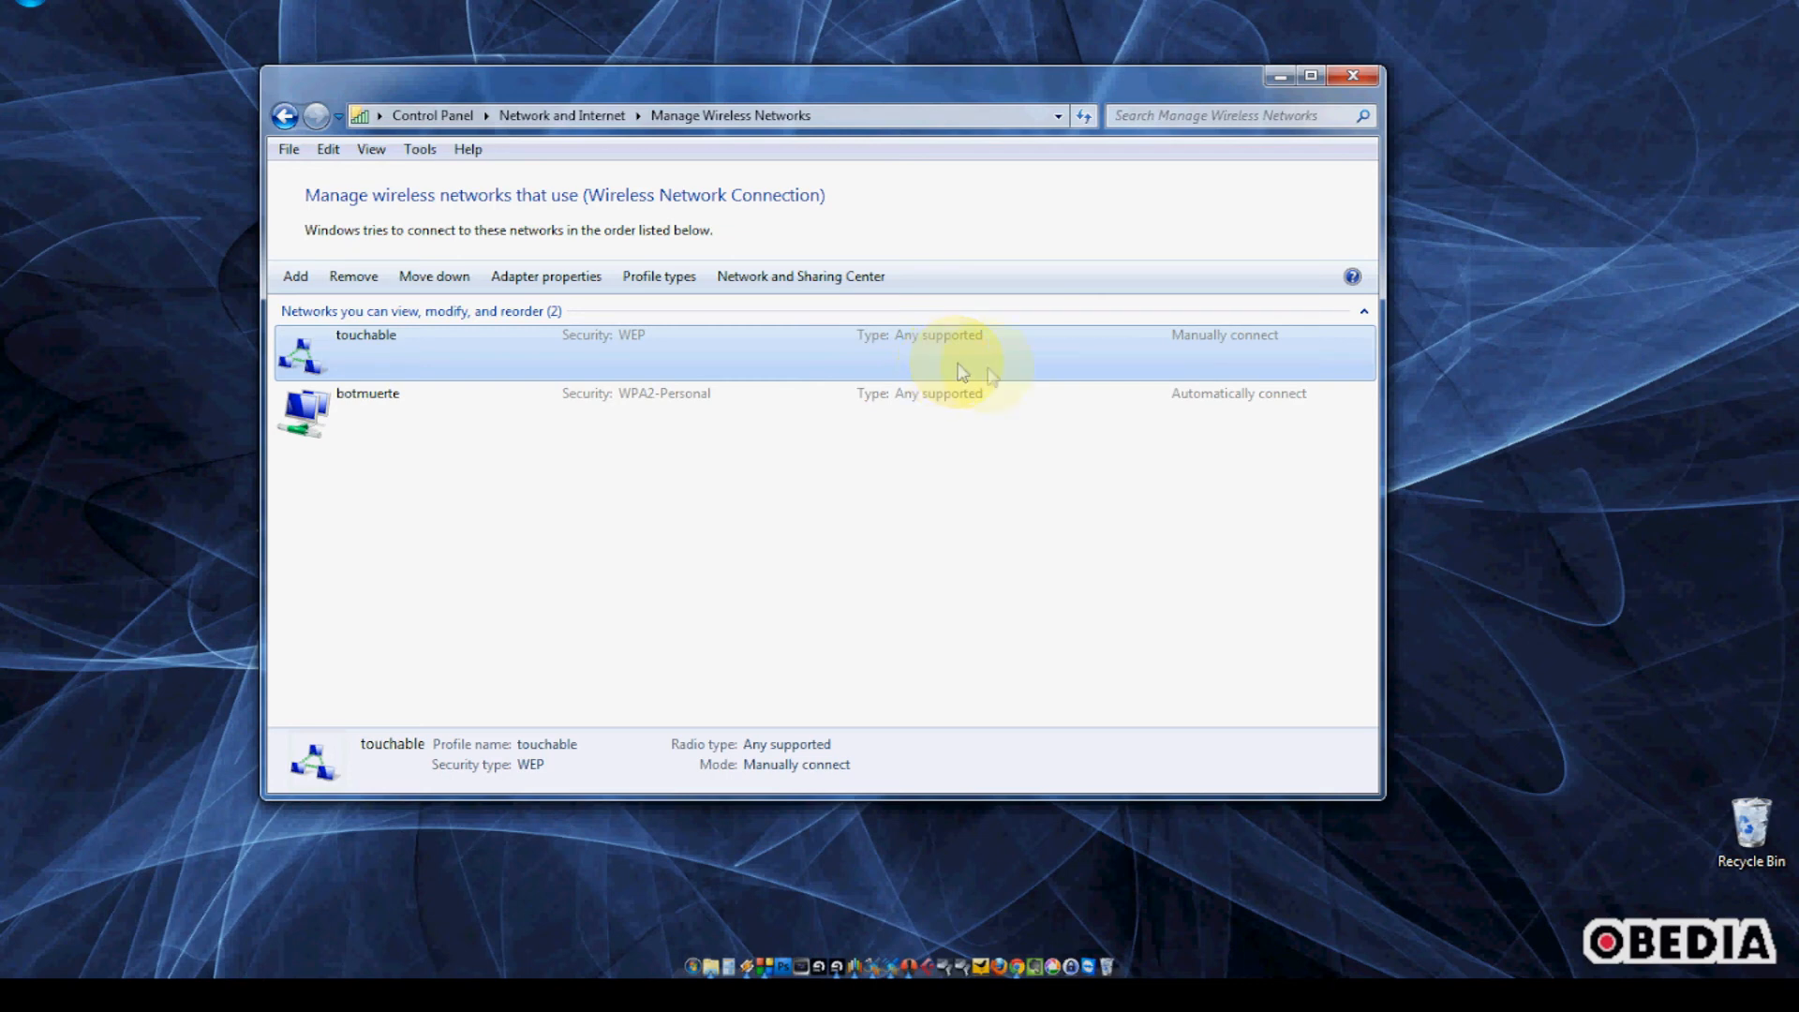
Step: Open the list of available wireless connections, check the touchable network's status and details, and dismiss the list
left_click(1706, 3)
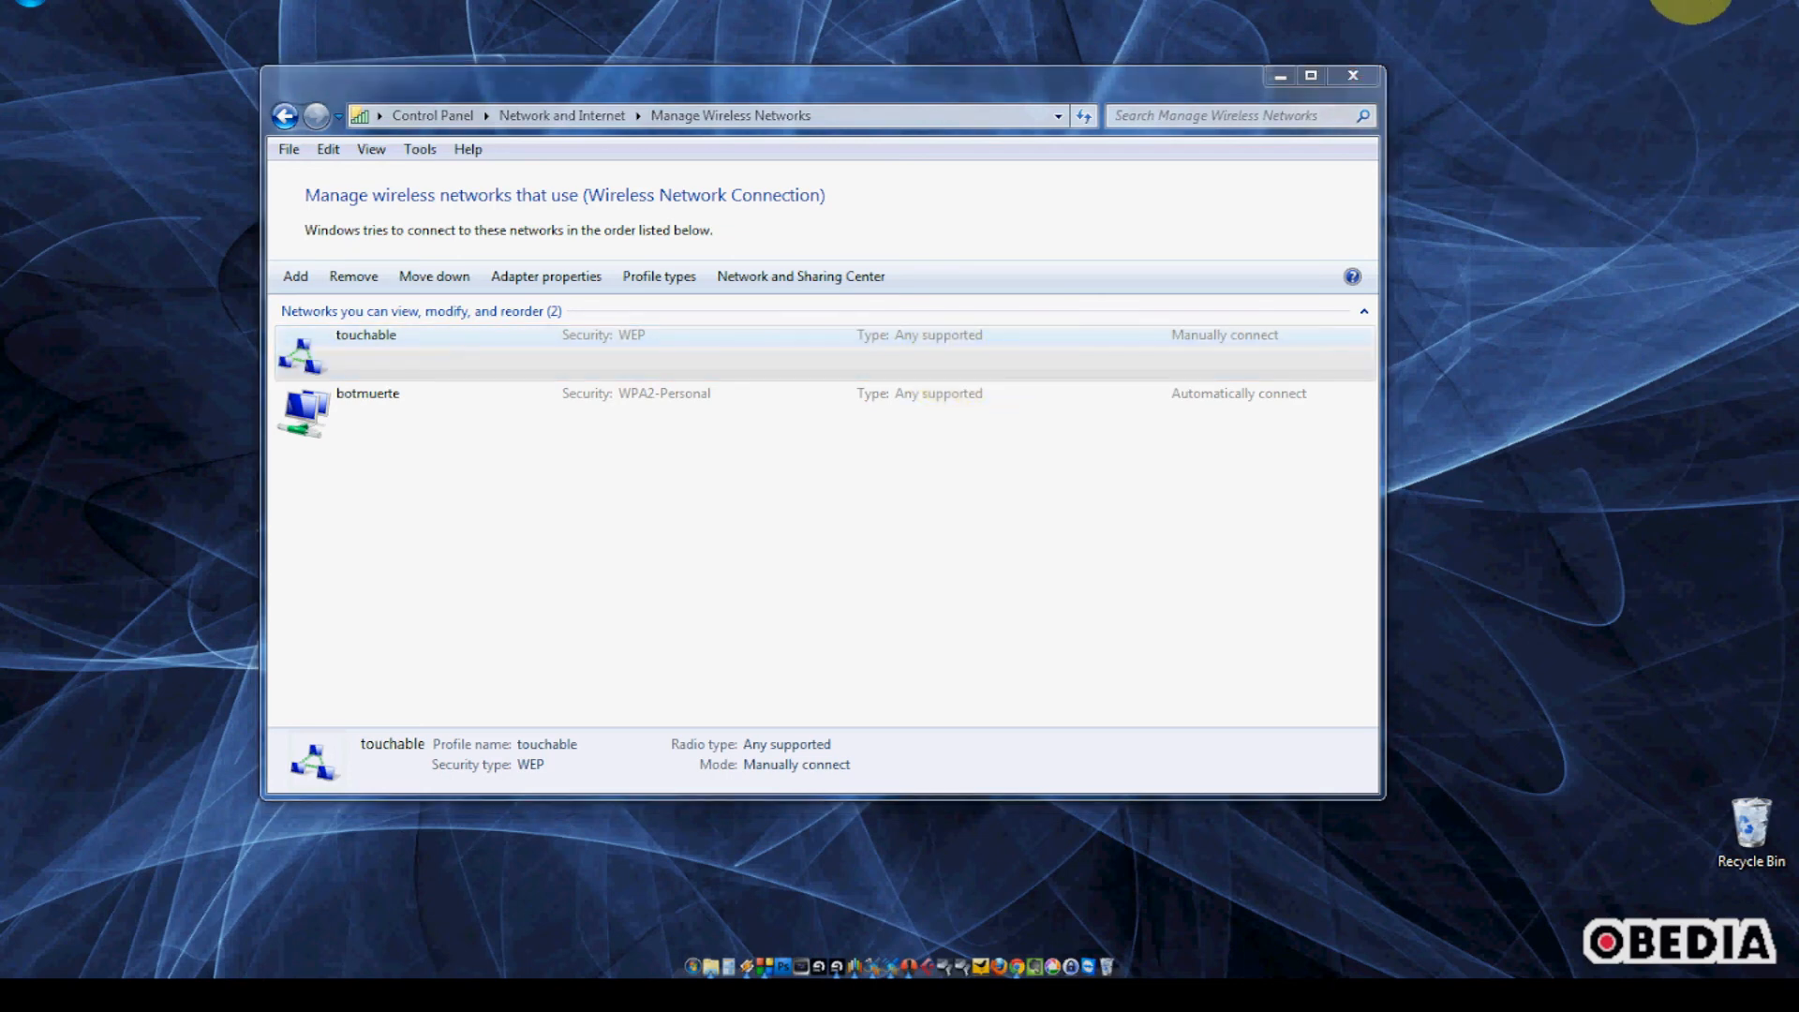
mouse_move(1658, 169)
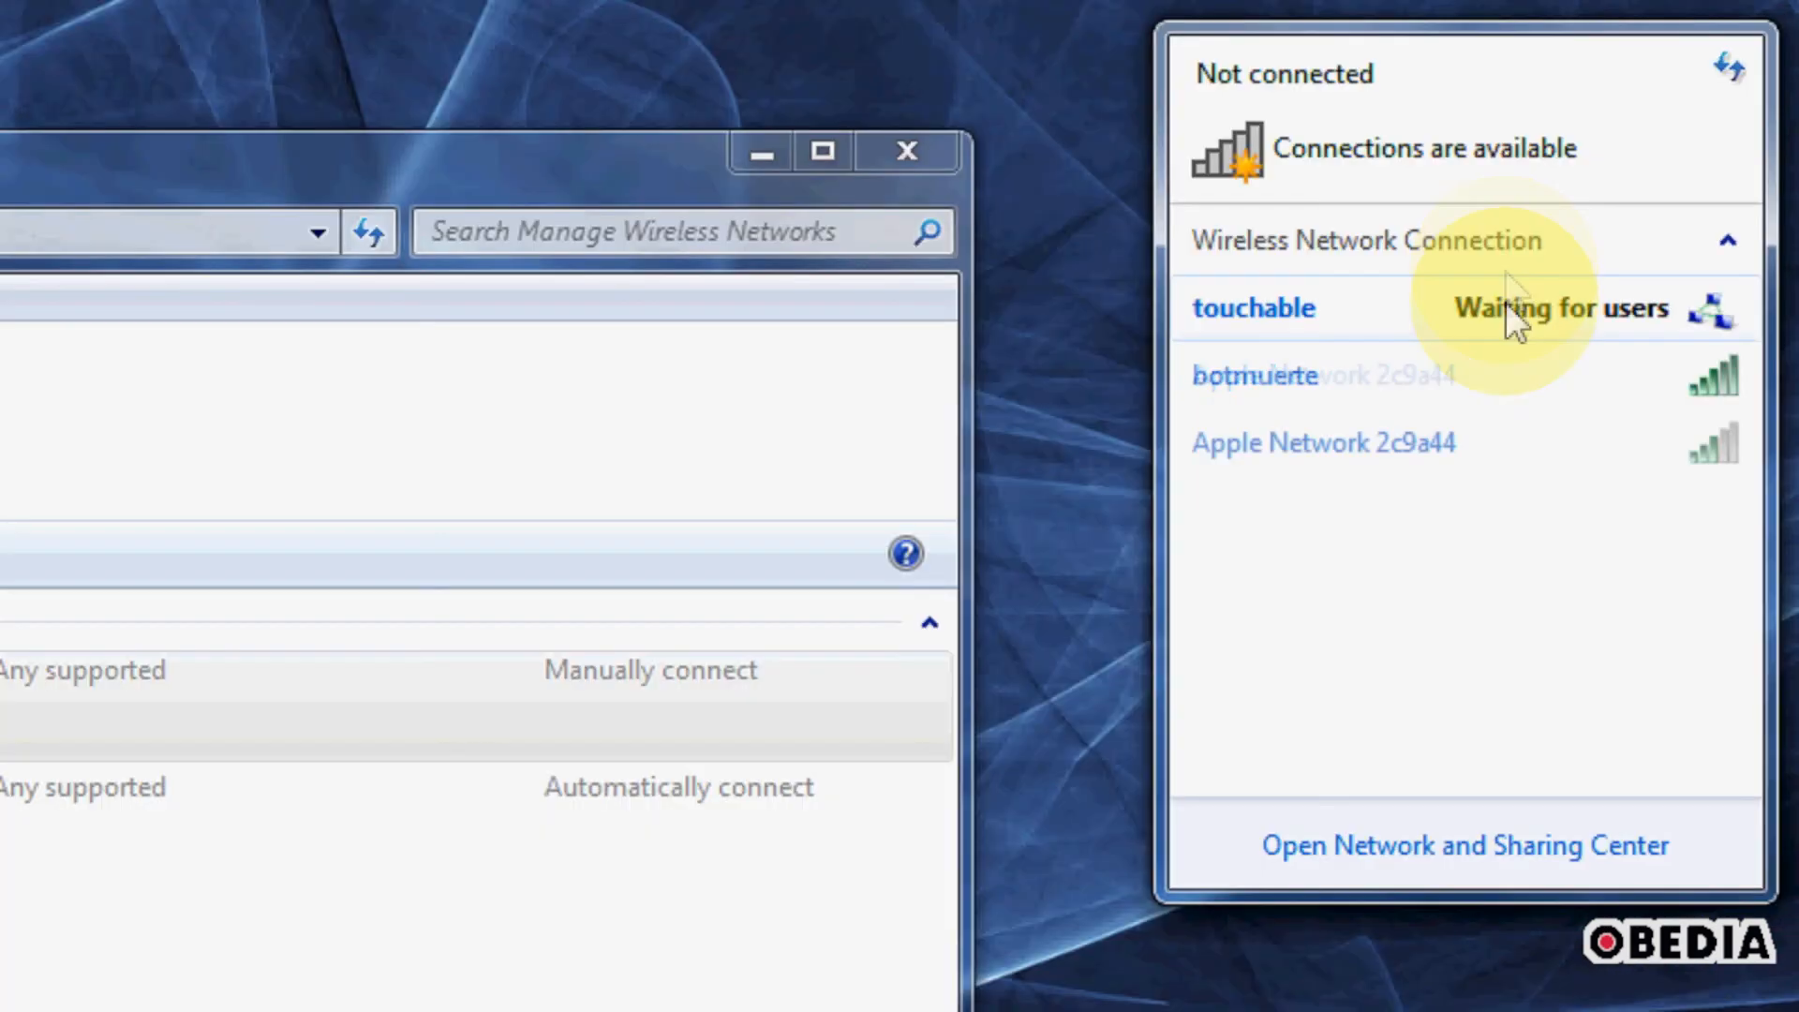
mouse_move(1505, 300)
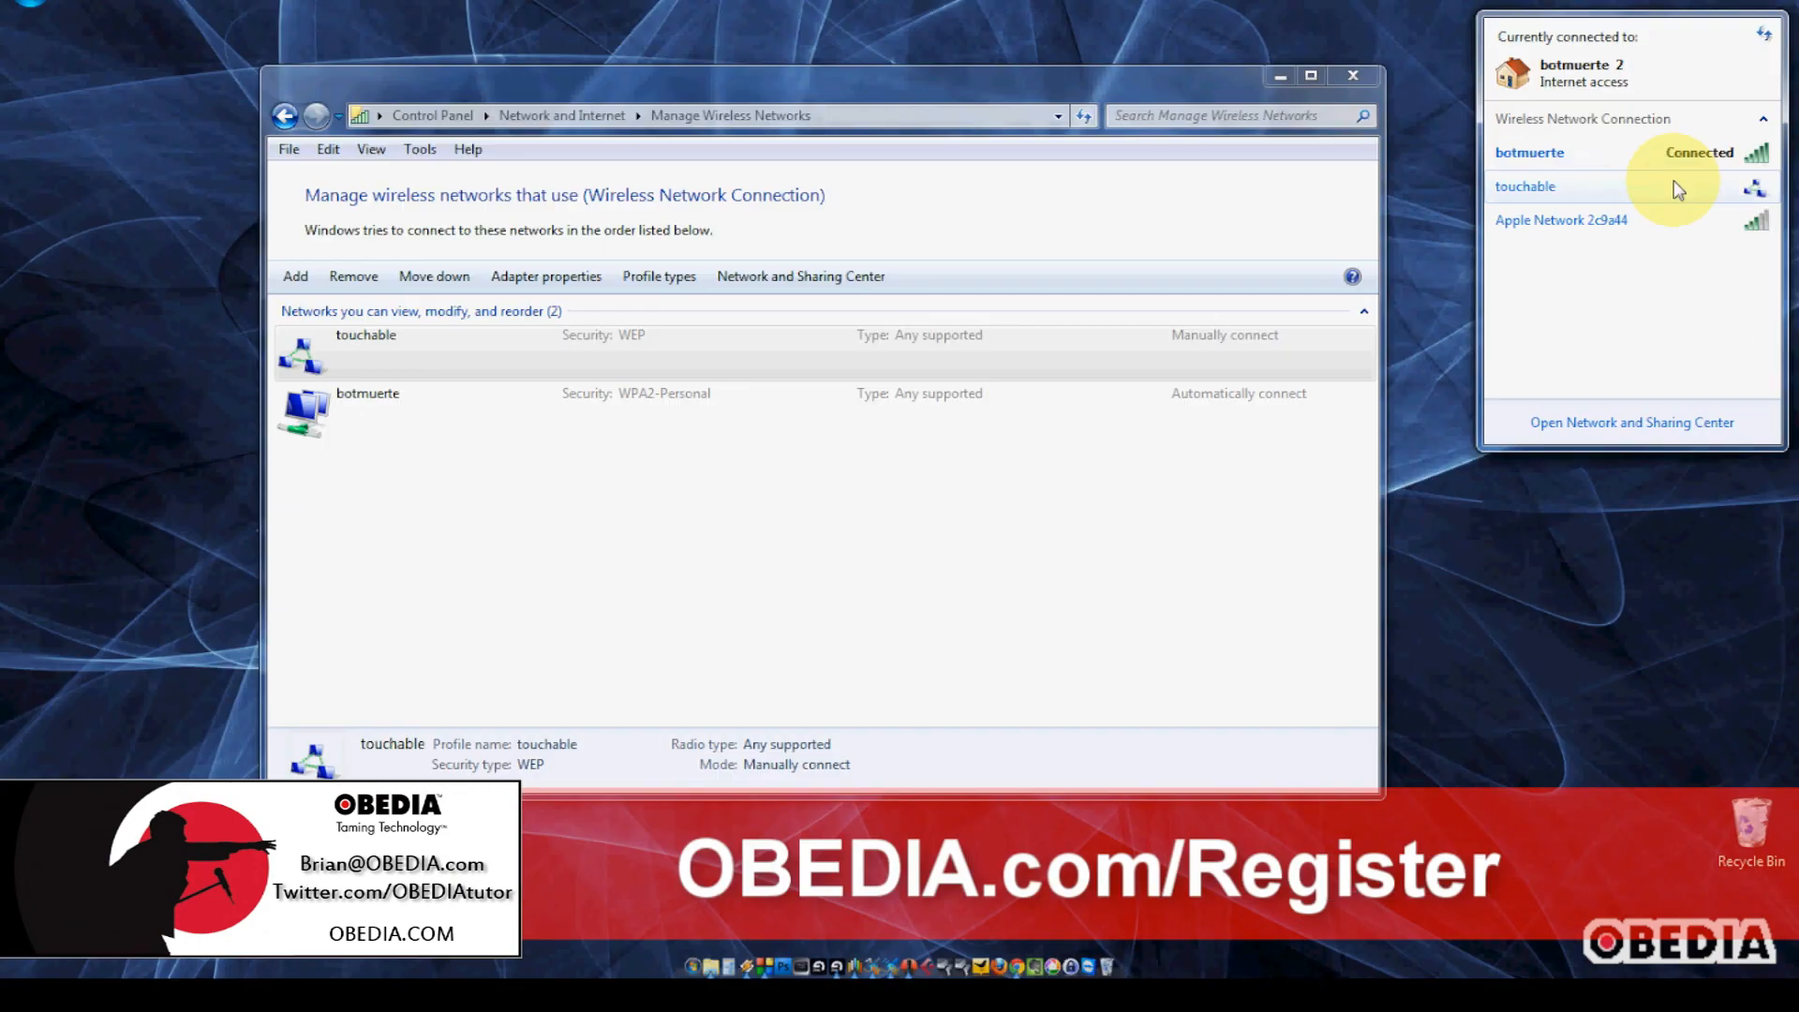
mouse_move(1674, 183)
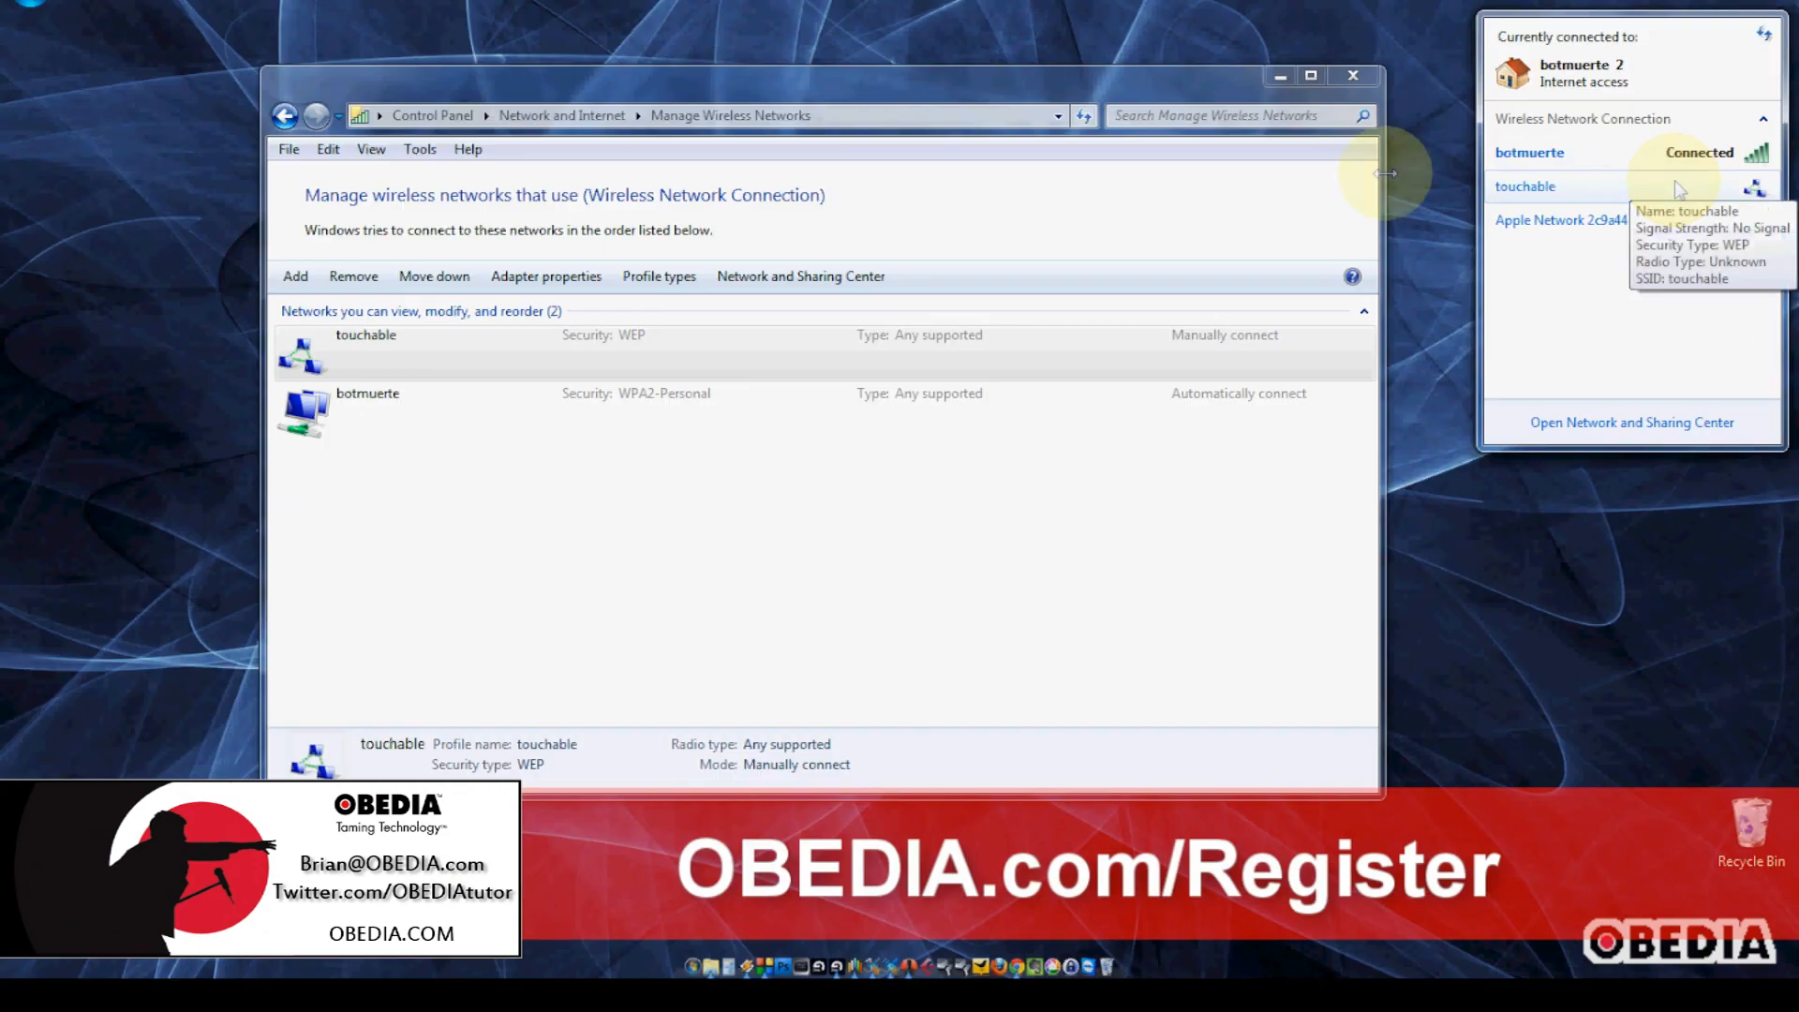
left_click(1236, 216)
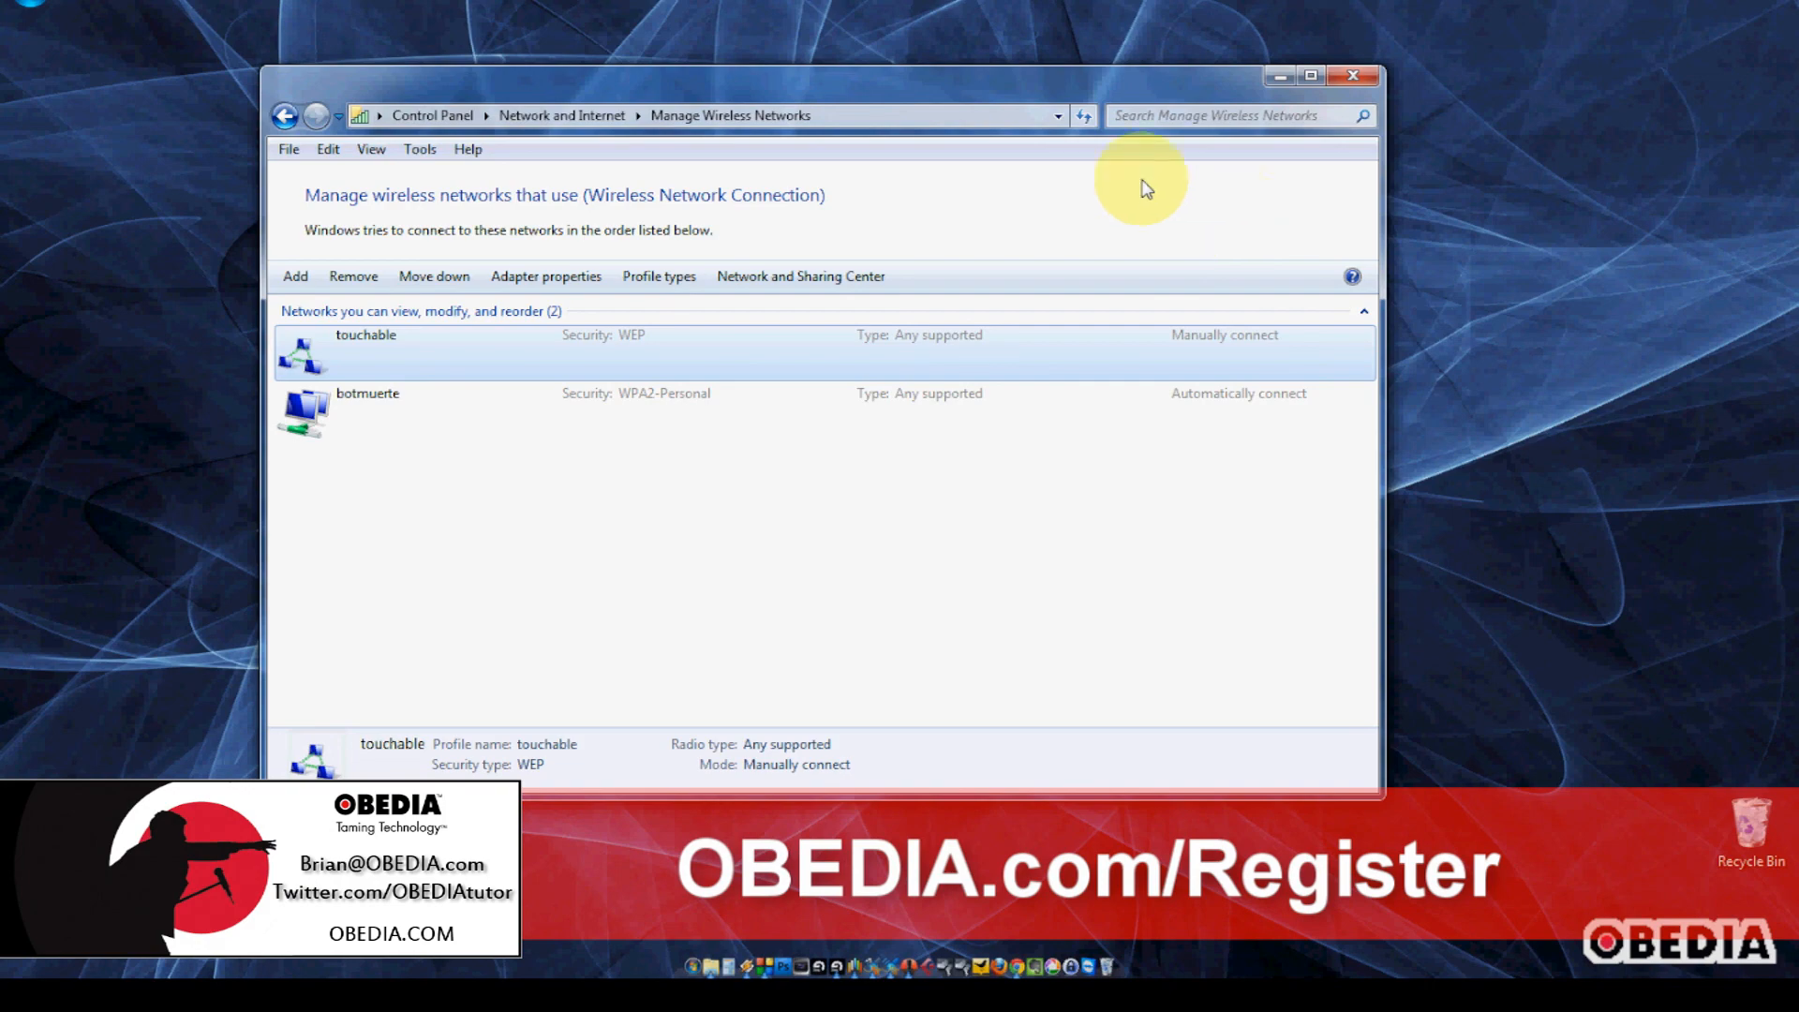
Step: Shift the Manage Wireless Networks window slightly and close it to return to the desktop
left_click_drag(997, 90, 1035, 95)
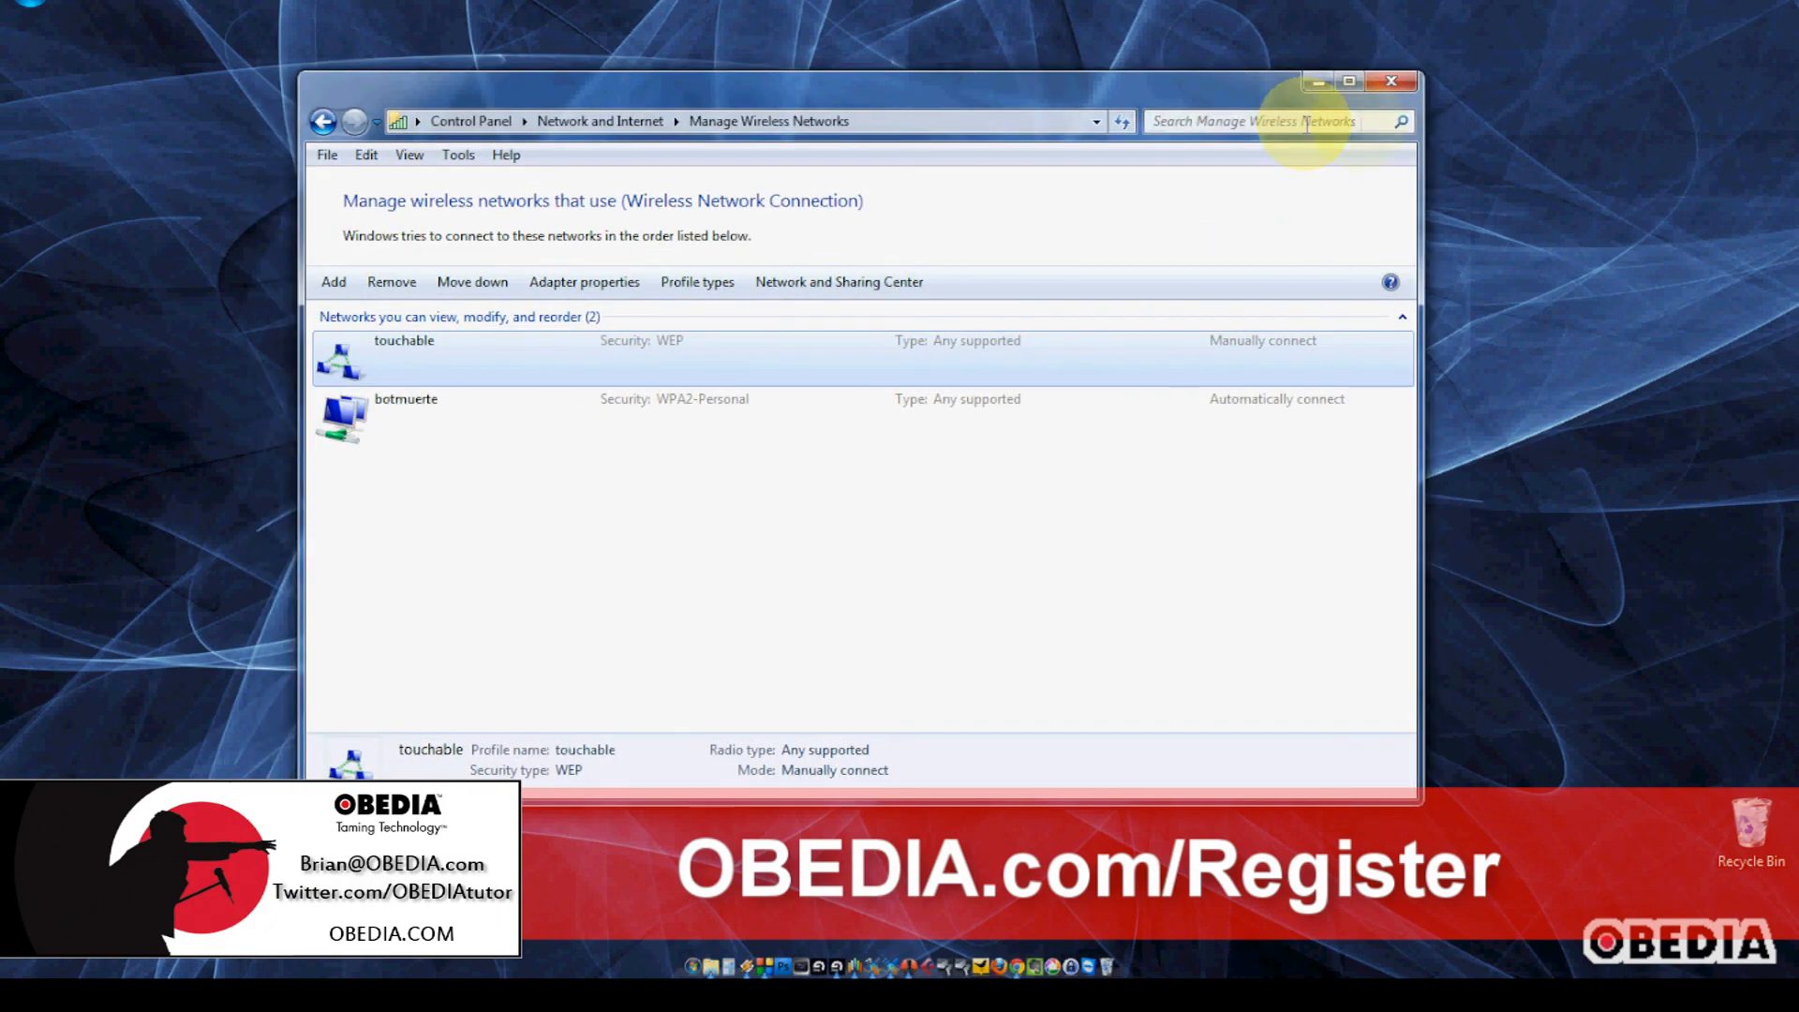
left_click(1388, 86)
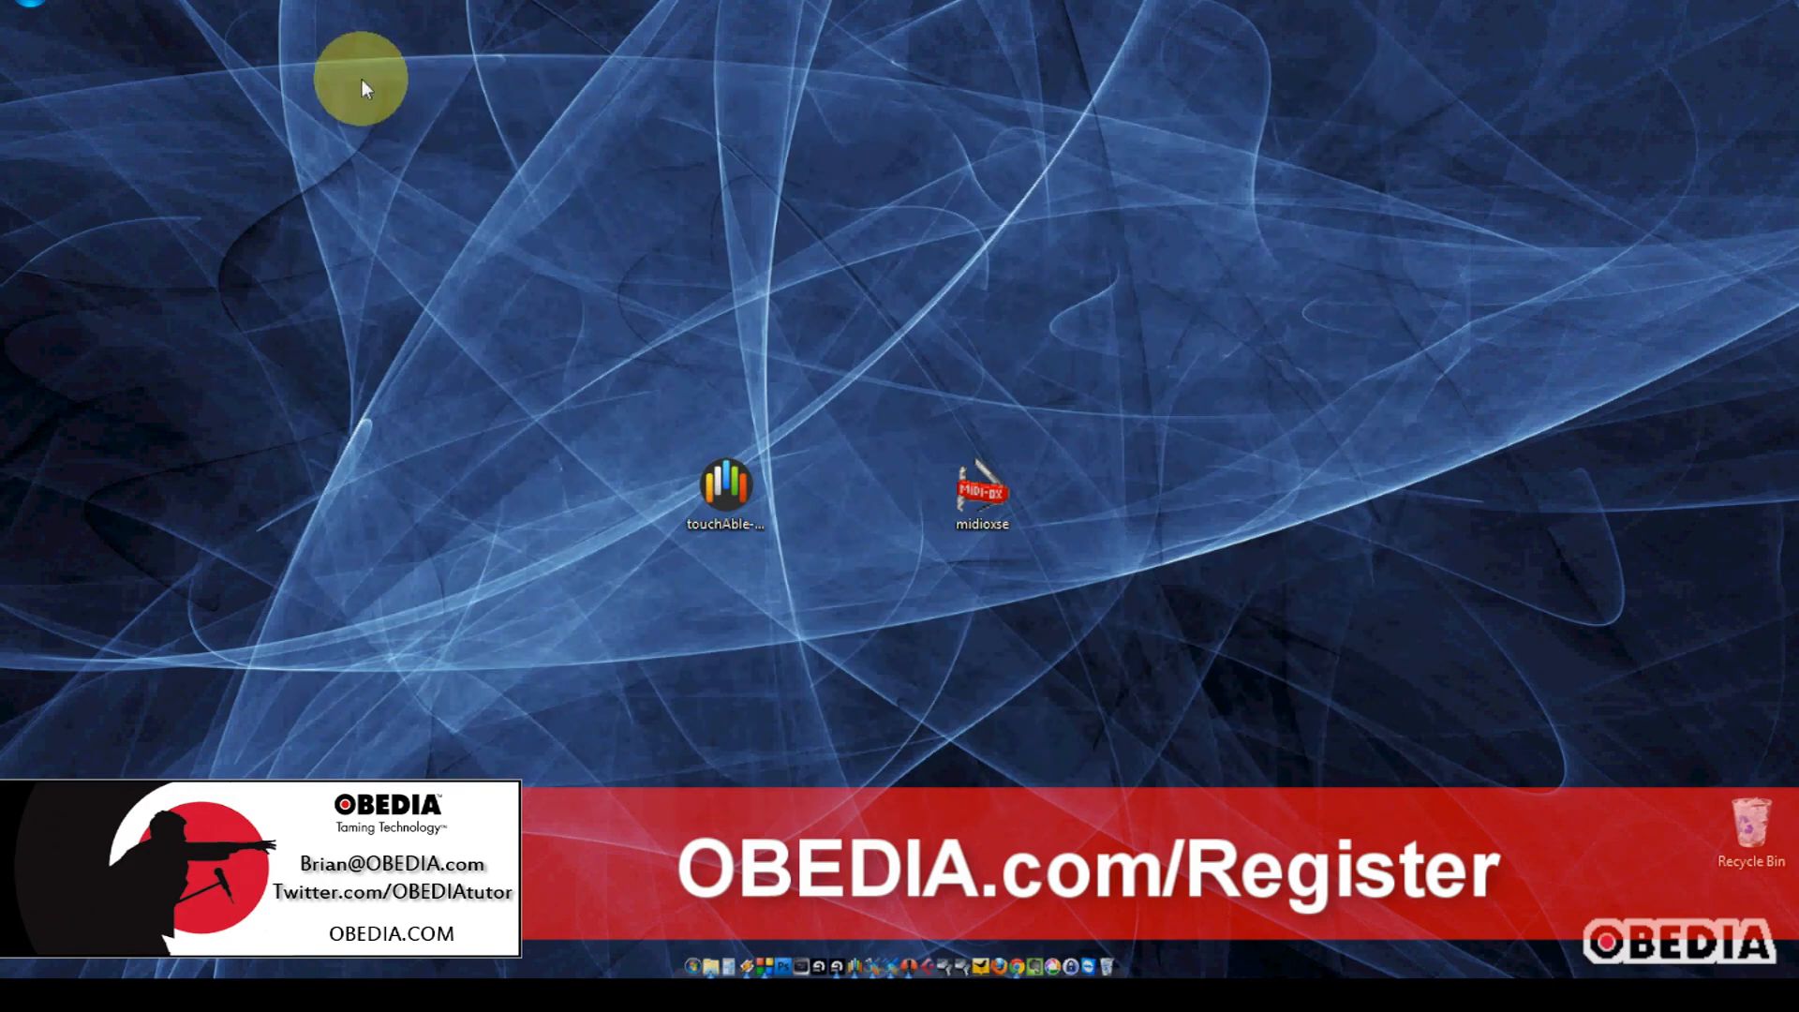